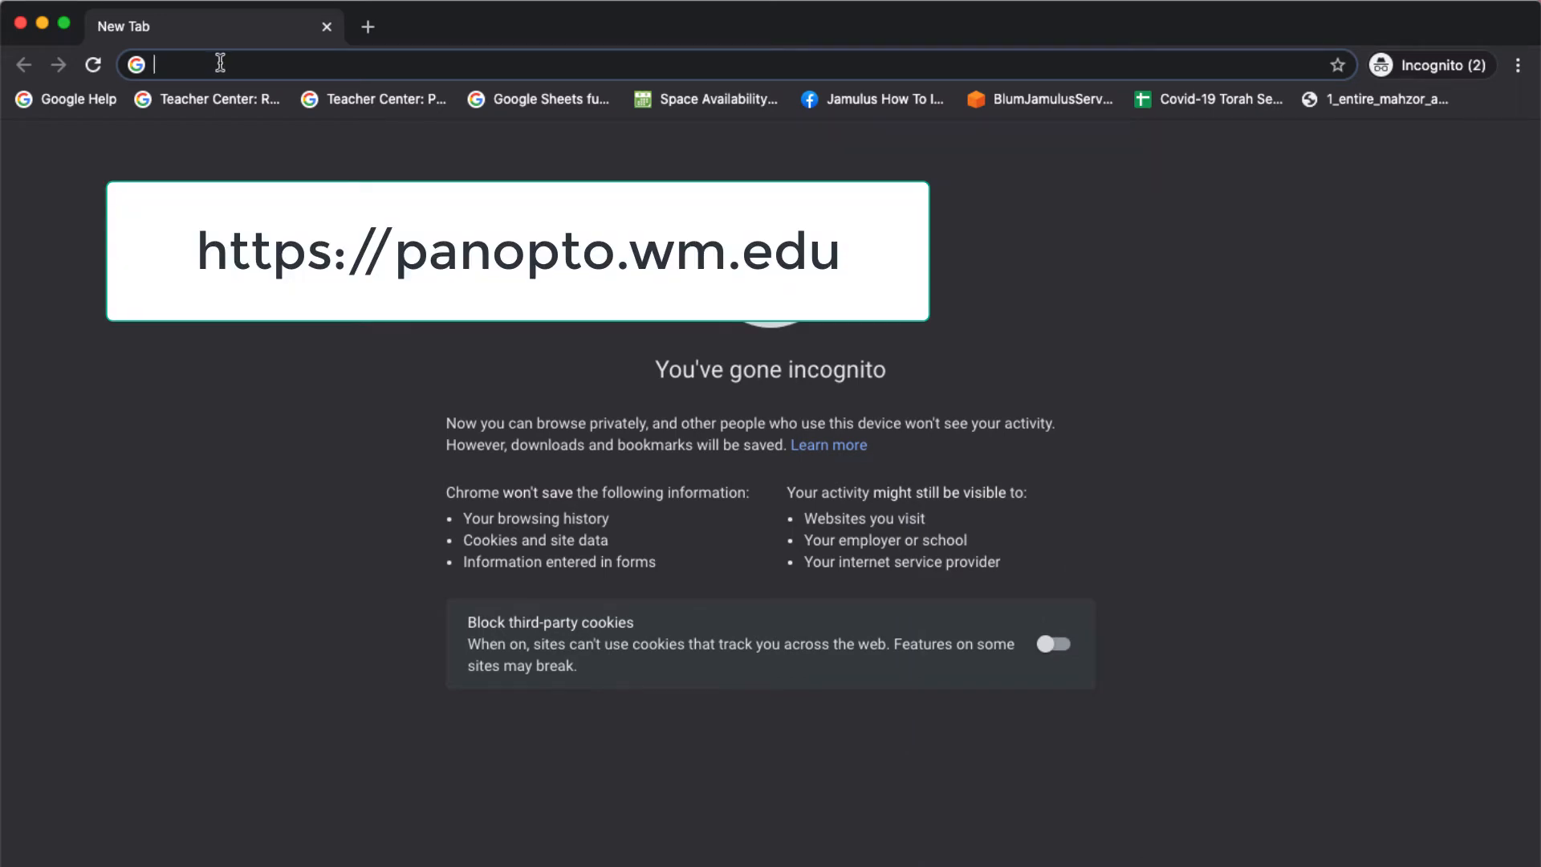
# Step: Load panopto.wm.edu in the incognito Chrome tab
pyautogui.write('panopto.wm.e')
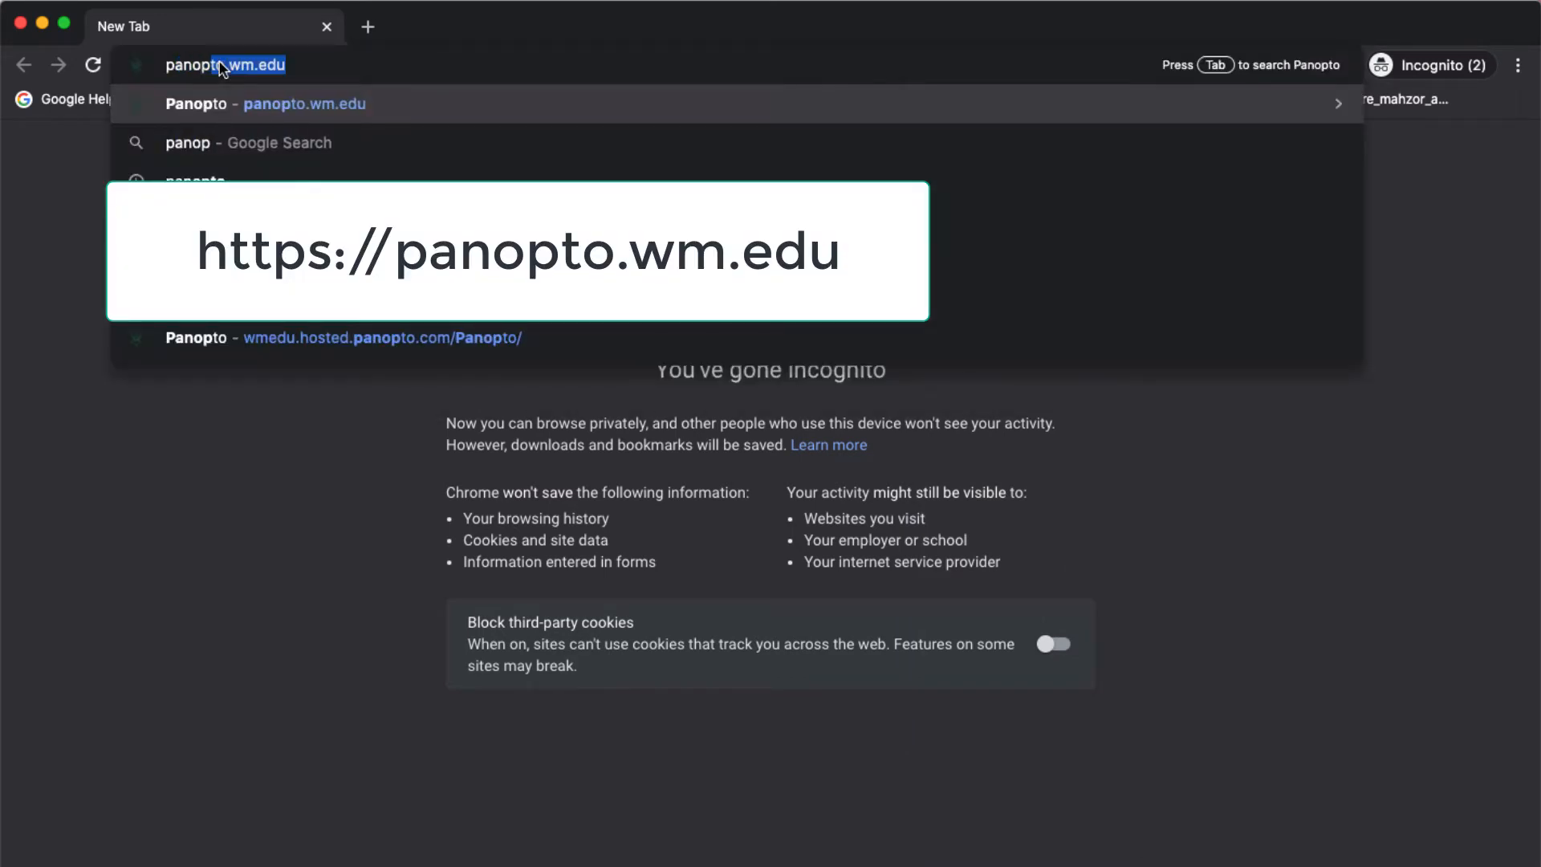
pyautogui.write('du')
pyautogui.press('Return')
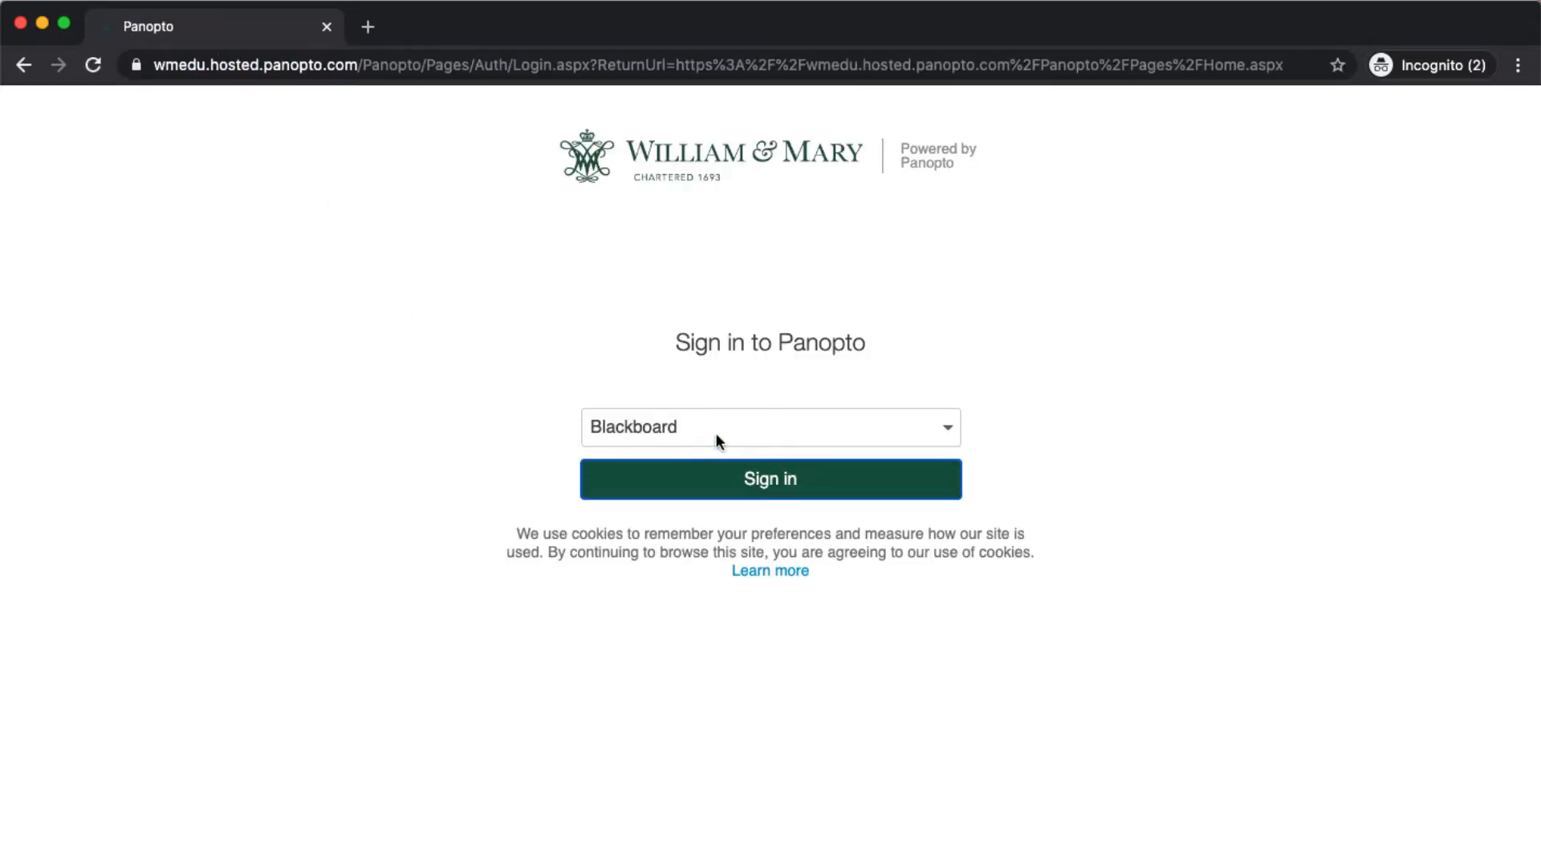
# Step: Sign in to Panopto with Blackboard kept as the sign-in provider
pyautogui.click(943, 431)
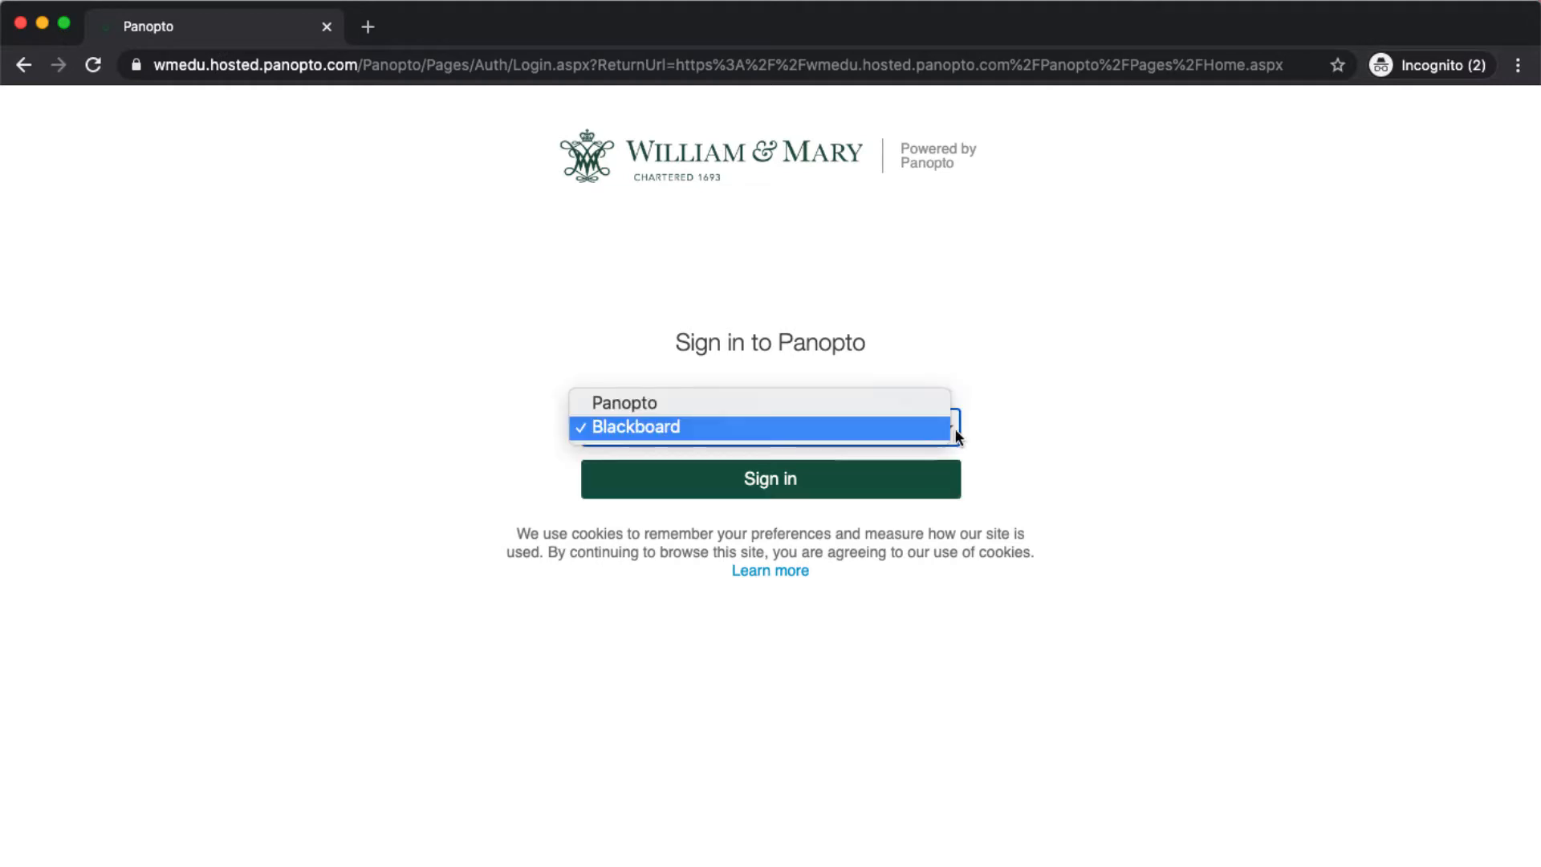
pyautogui.click(656, 427)
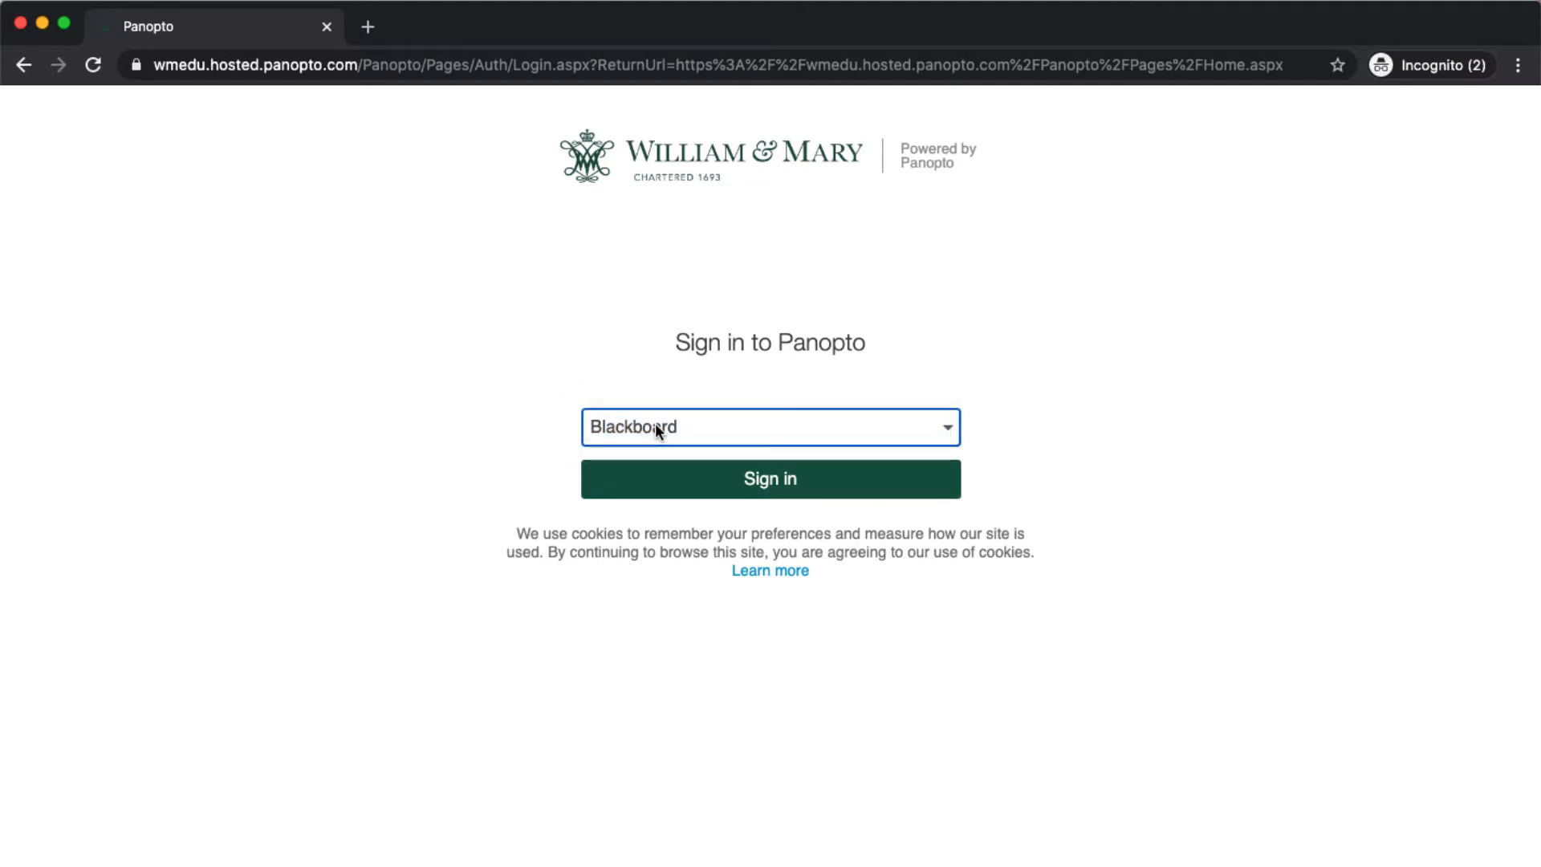
pyautogui.click(775, 481)
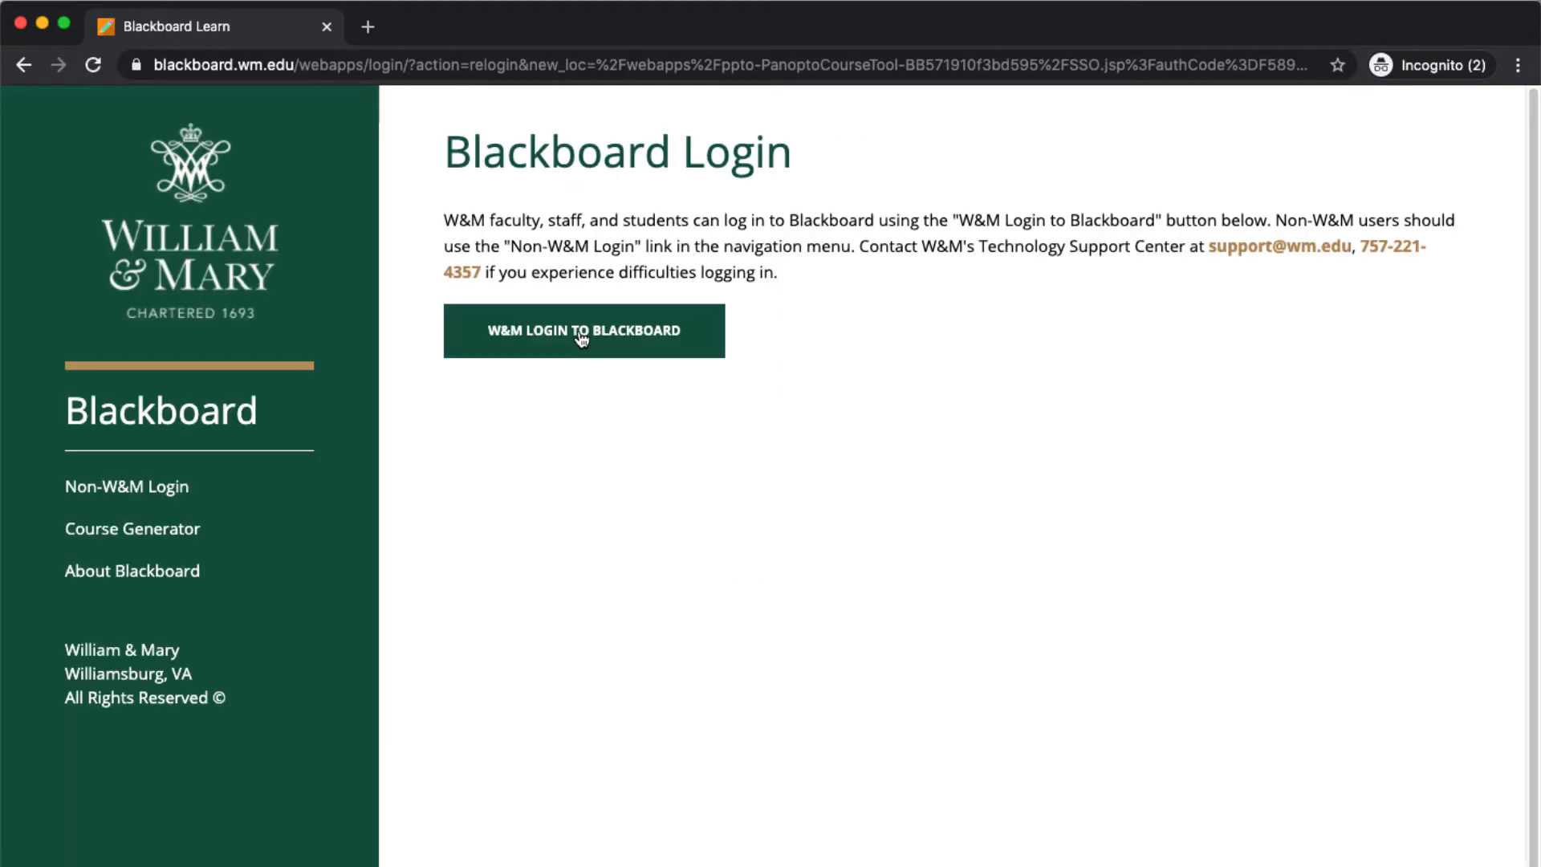
# Step: Log in on the W&M page with the university username and password, verifying by Duo phone call
pyautogui.click(581, 339)
pyautogui.click(652, 413)
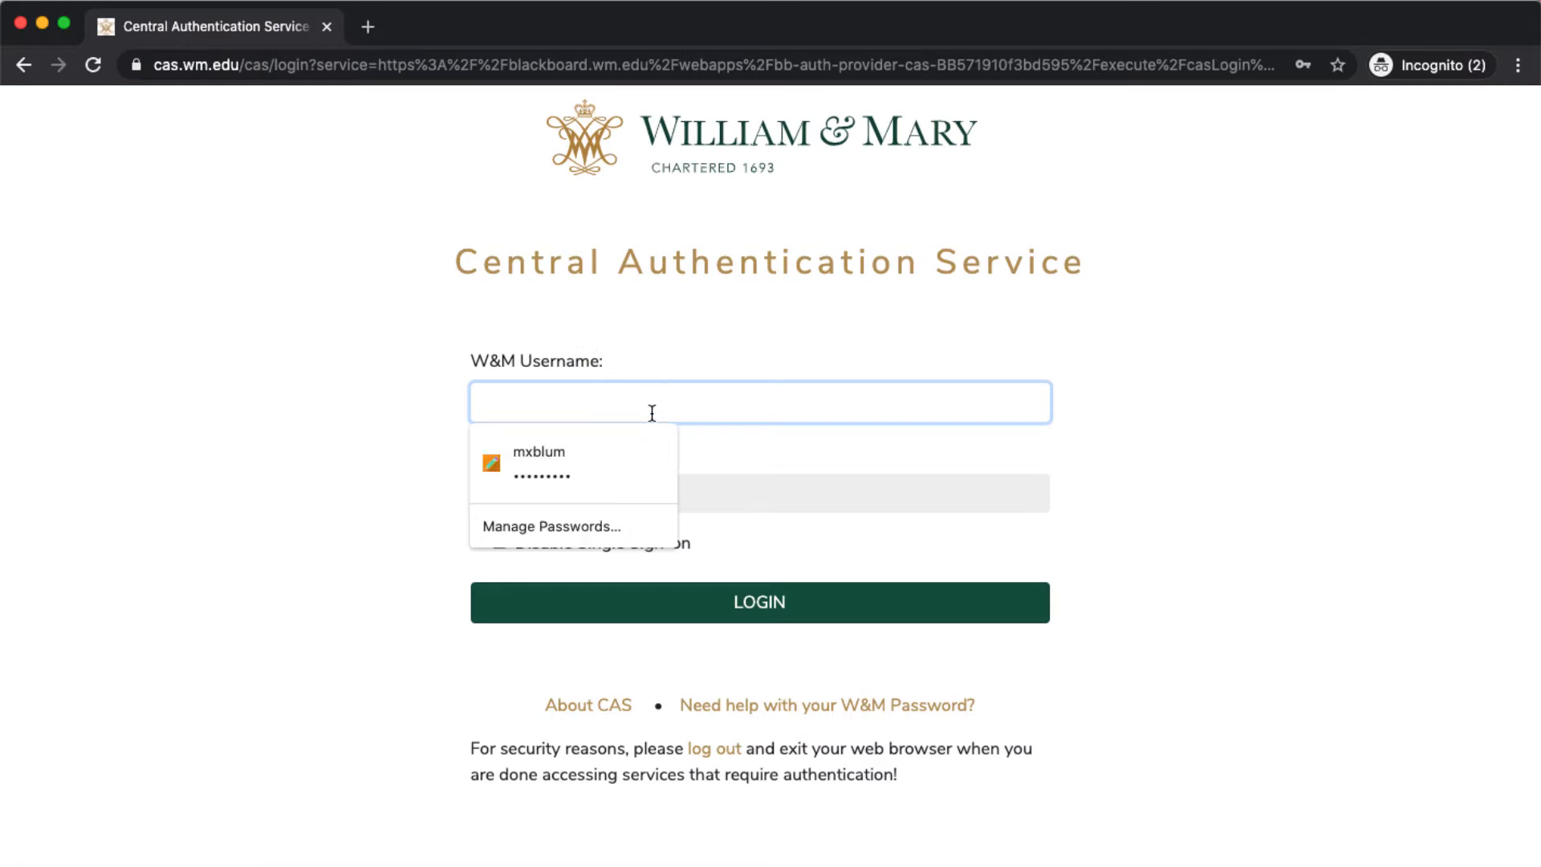
pyautogui.write('mxblum')
pyautogui.press('Tab')
pyautogui.write('•••••••••')
pyautogui.press('Return')
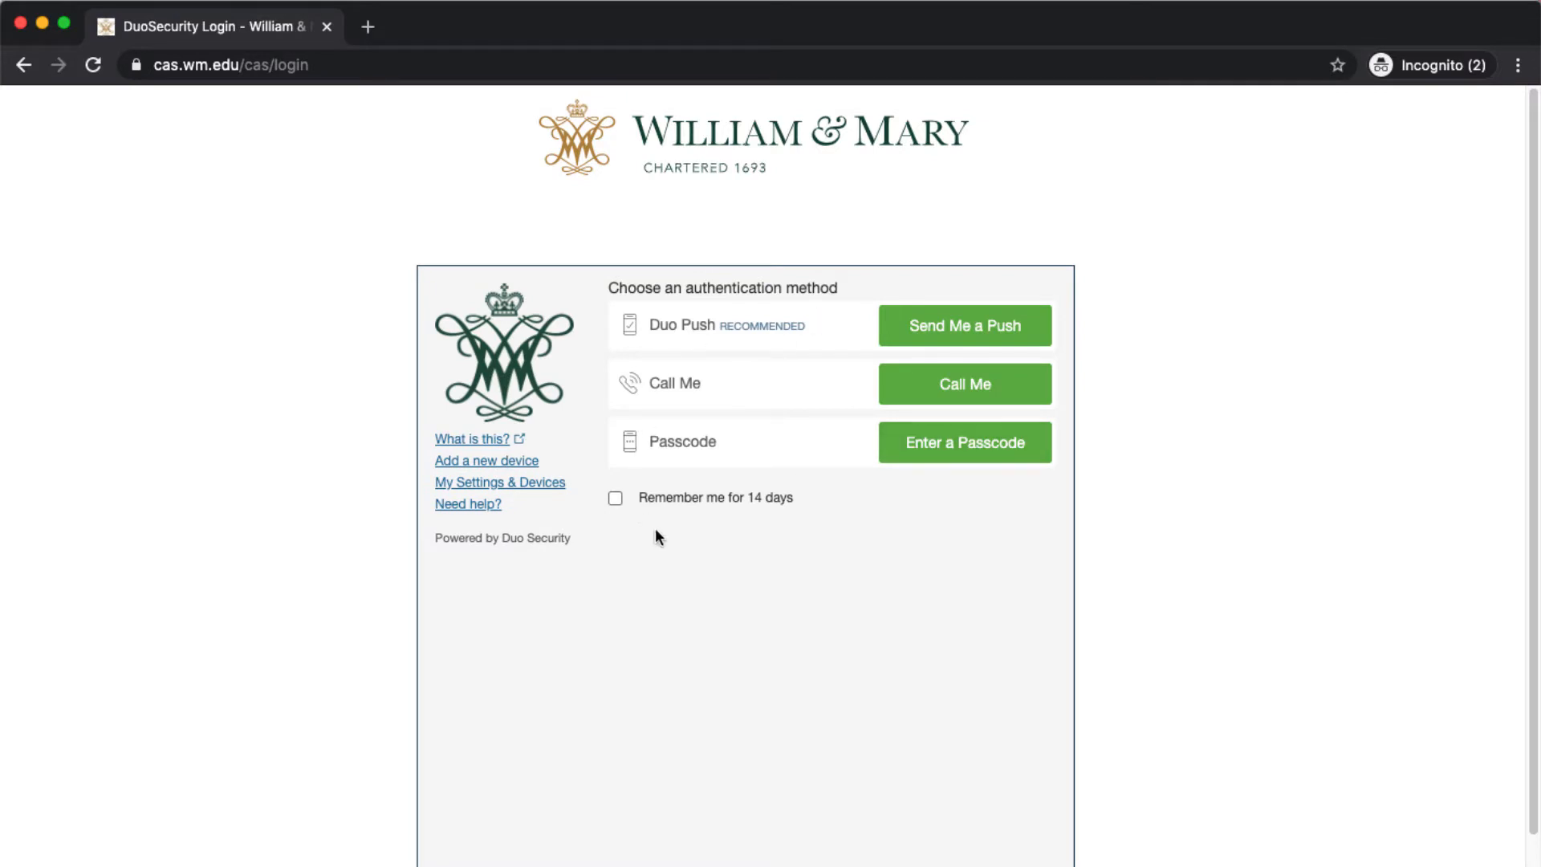
pyautogui.click(988, 383)
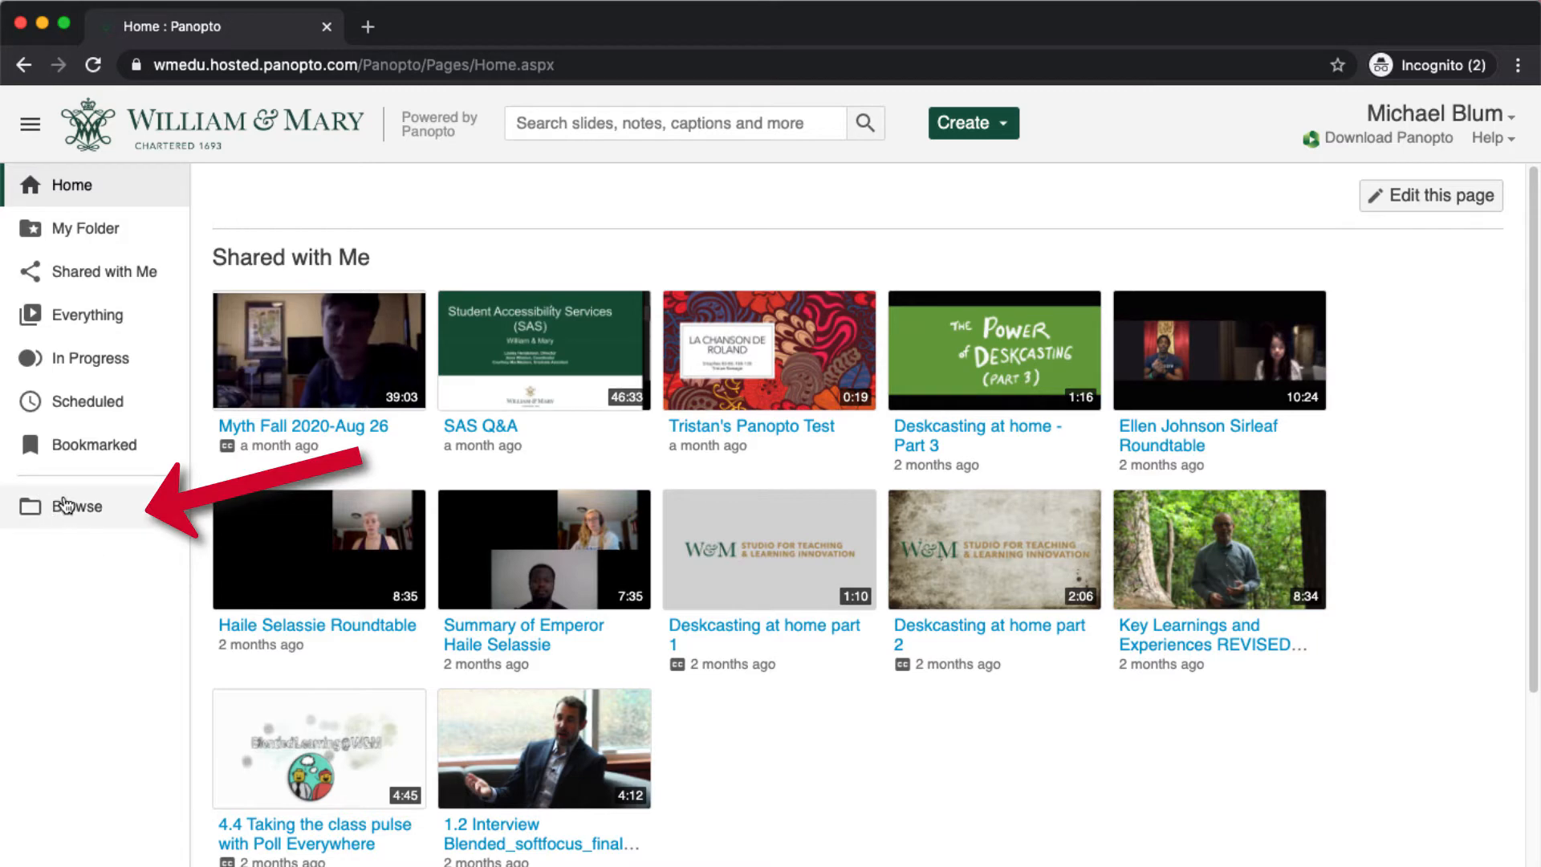
# Step: Browse My Folders and open the Coll 300 Campus folder
pyautogui.click(68, 504)
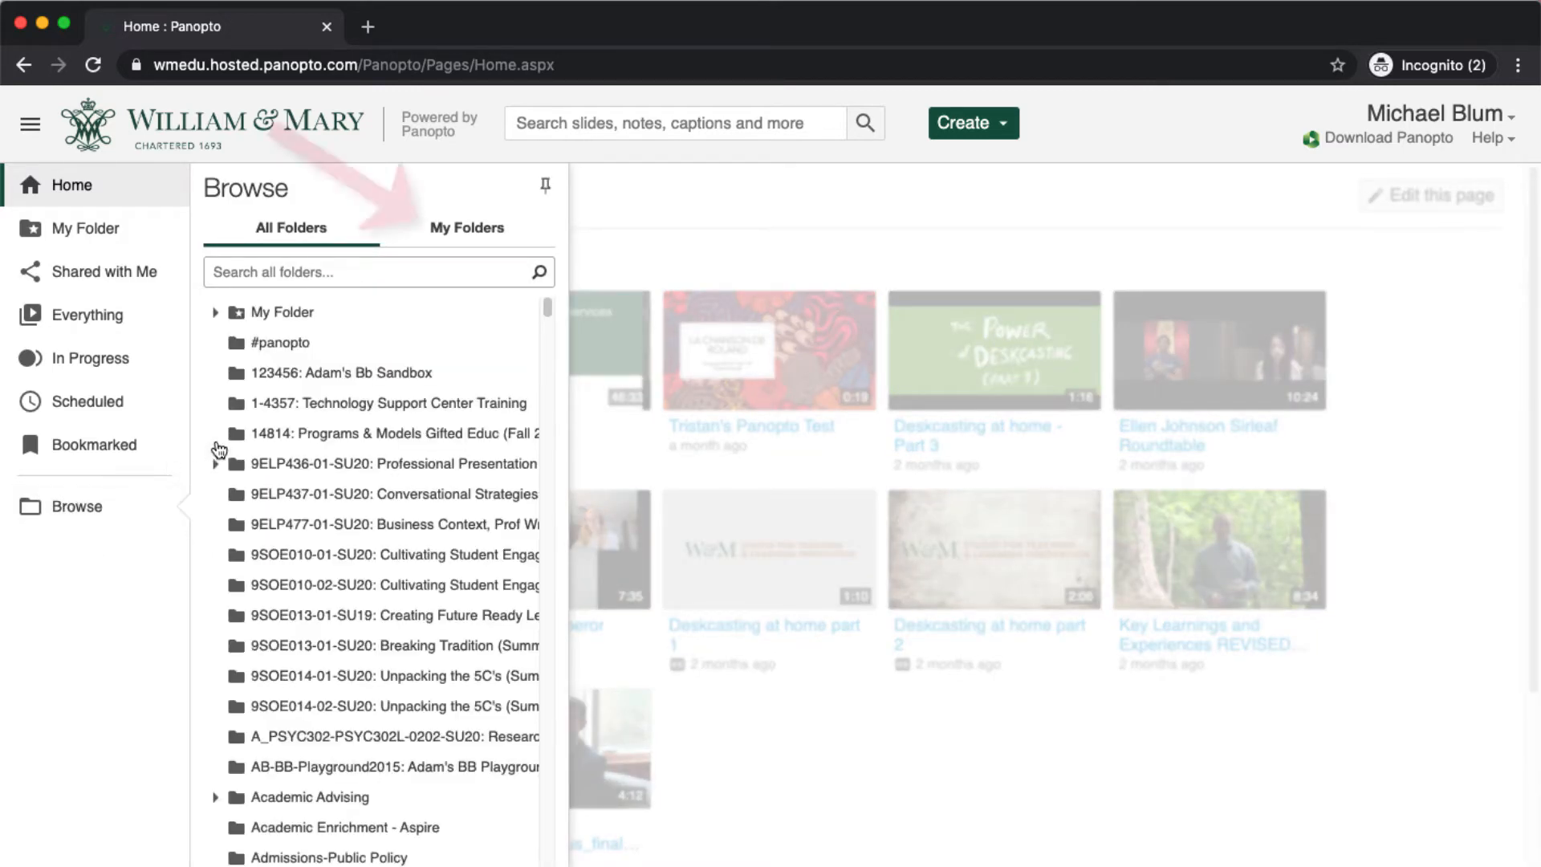
pyautogui.click(476, 233)
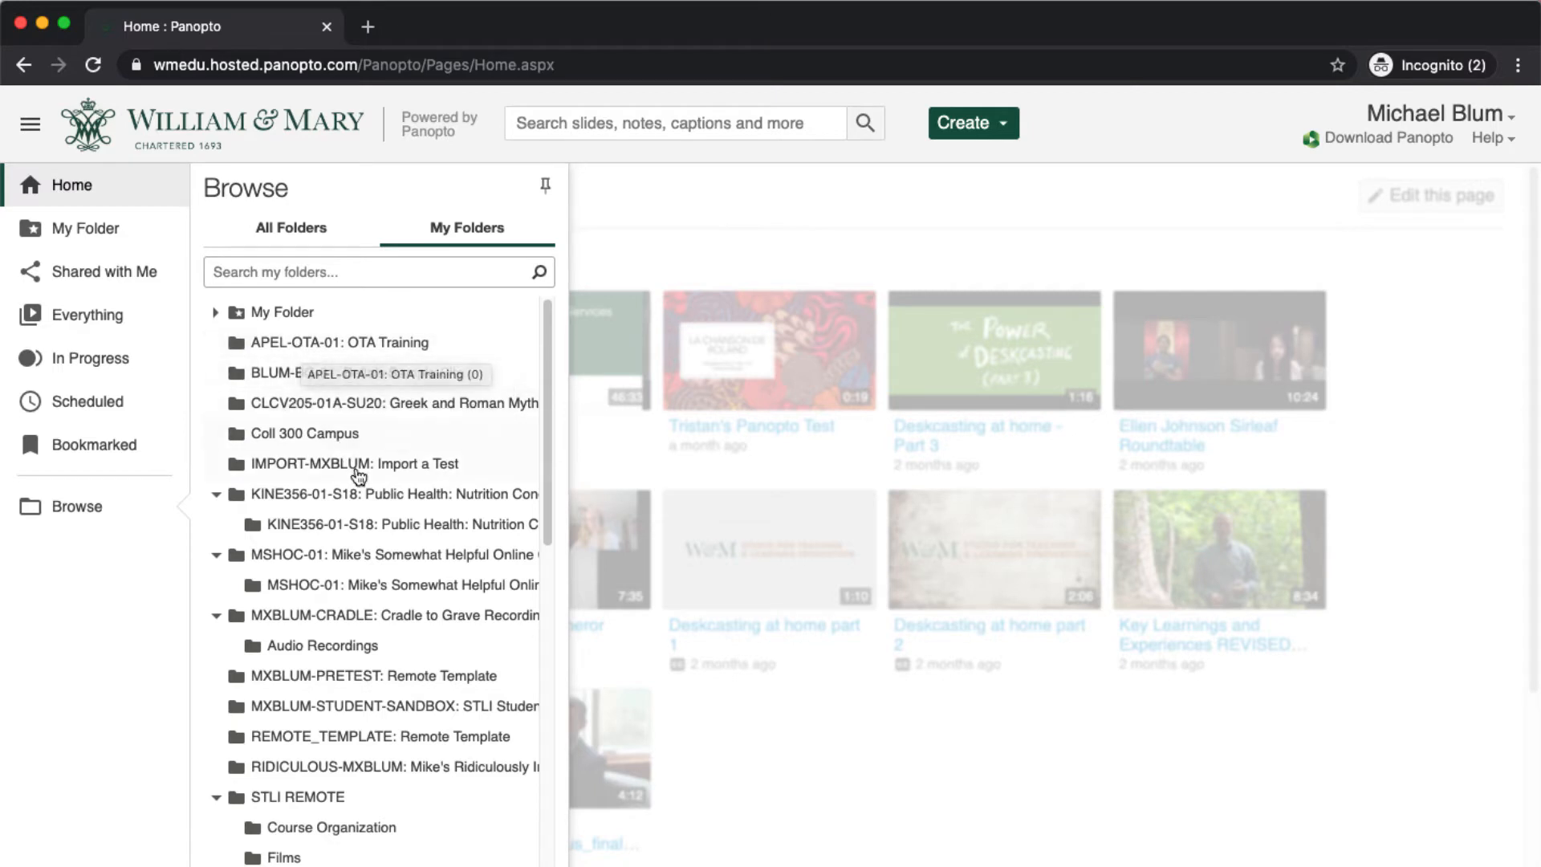
pyautogui.click(304, 434)
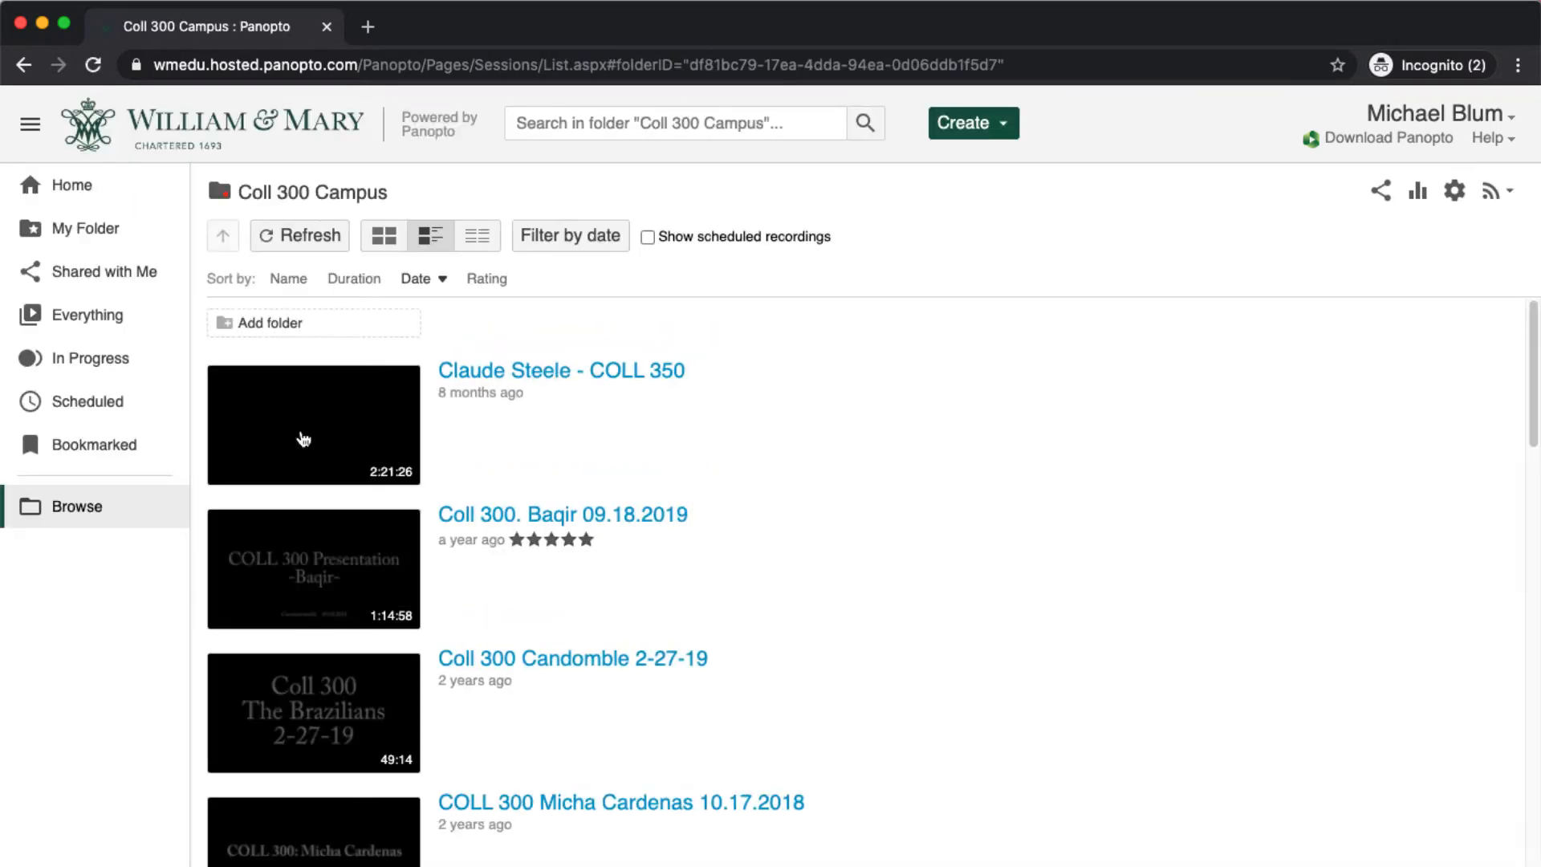
pyautogui.moveTo(329, 433)
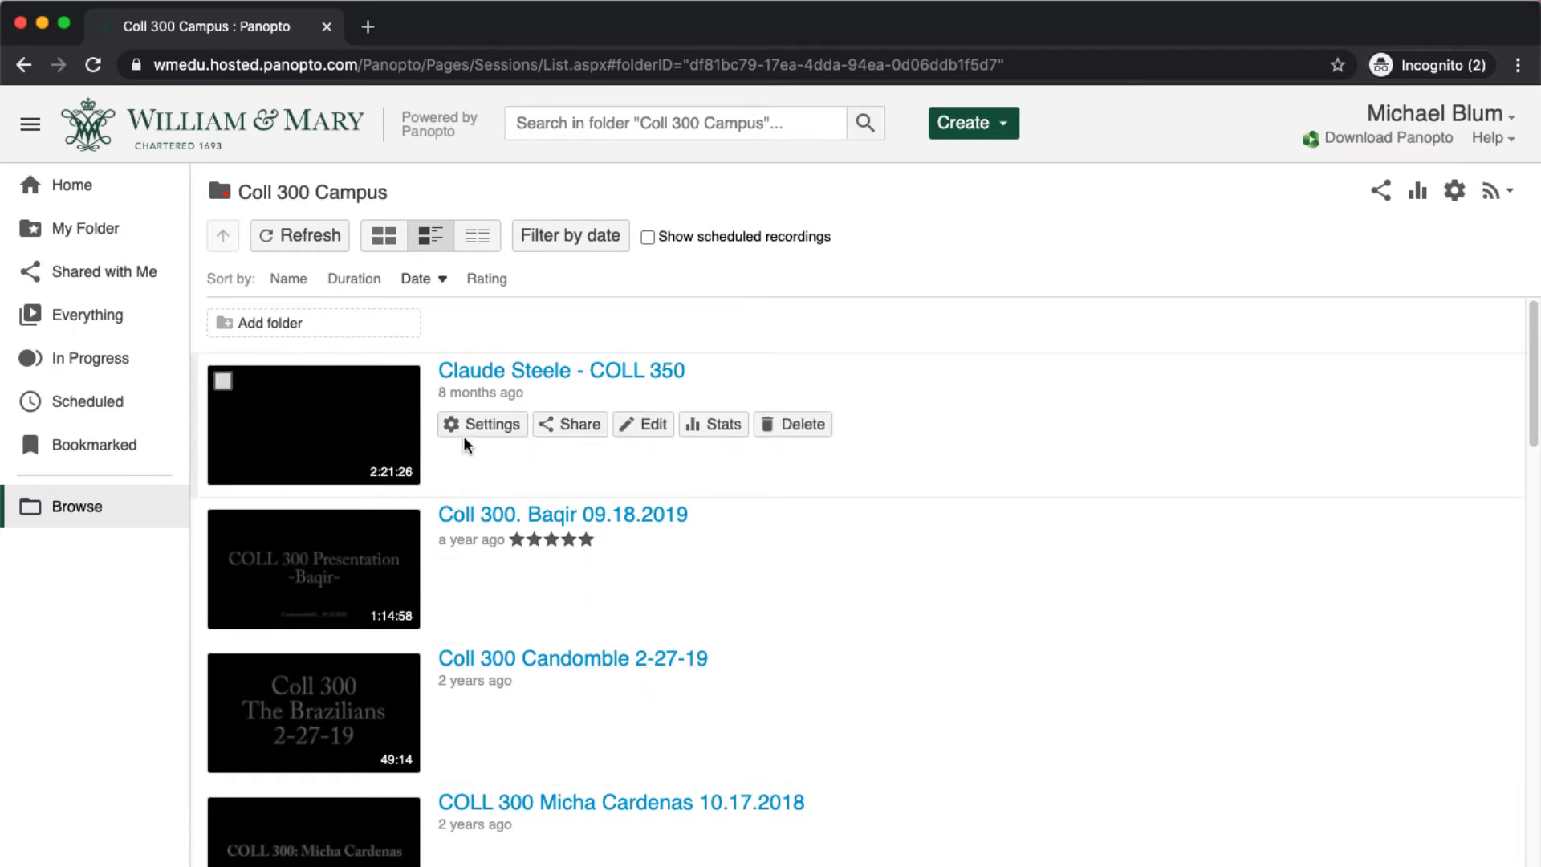
# Step: Import automatic captions into the Claude Steele - COLL 350 session's caption list
pyautogui.click(649, 423)
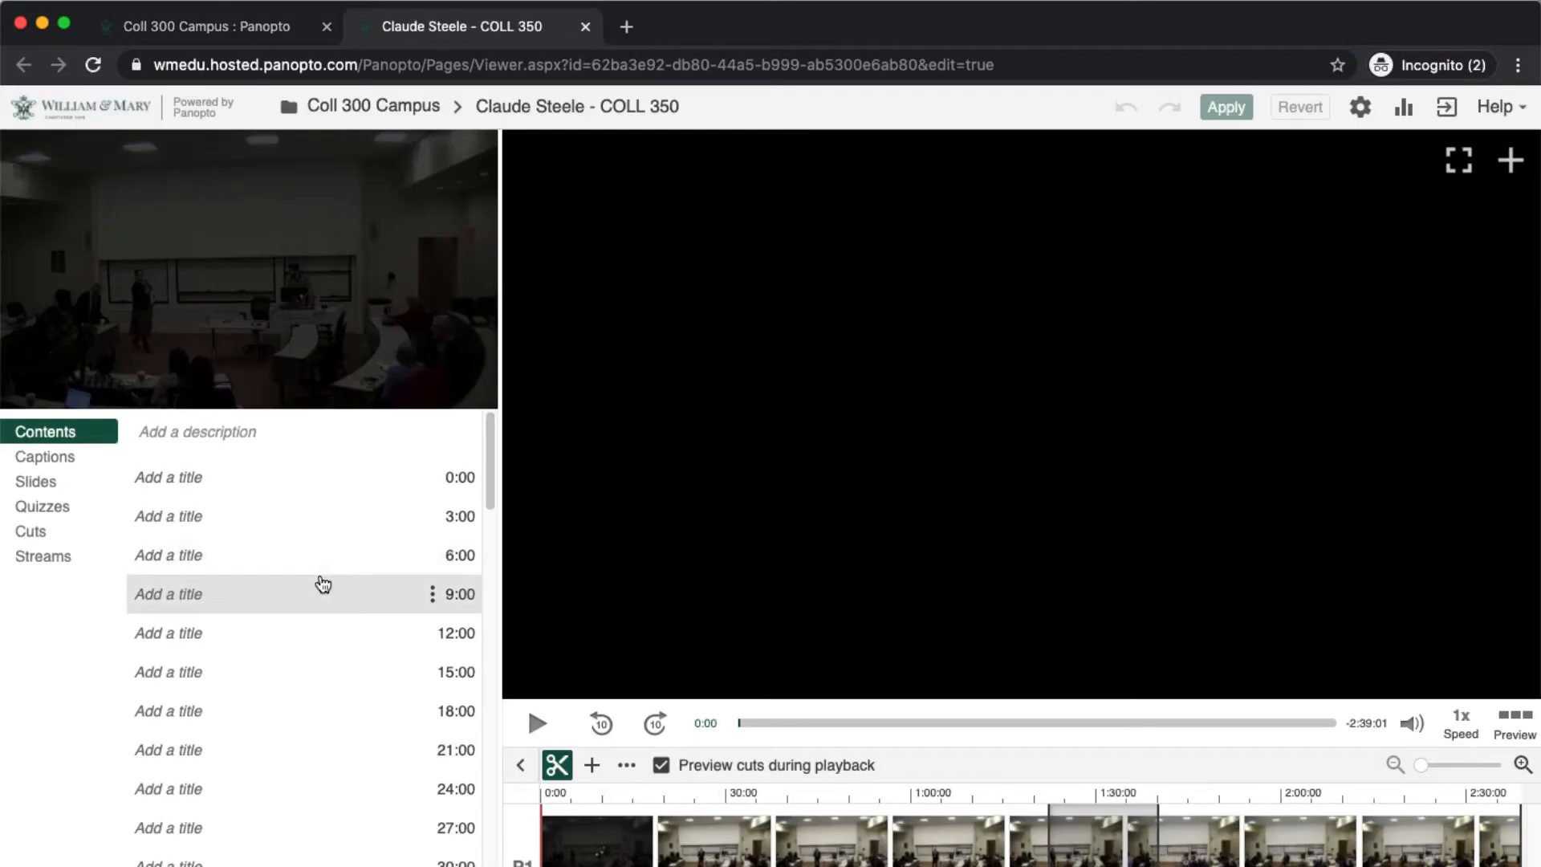
pyautogui.click(48, 458)
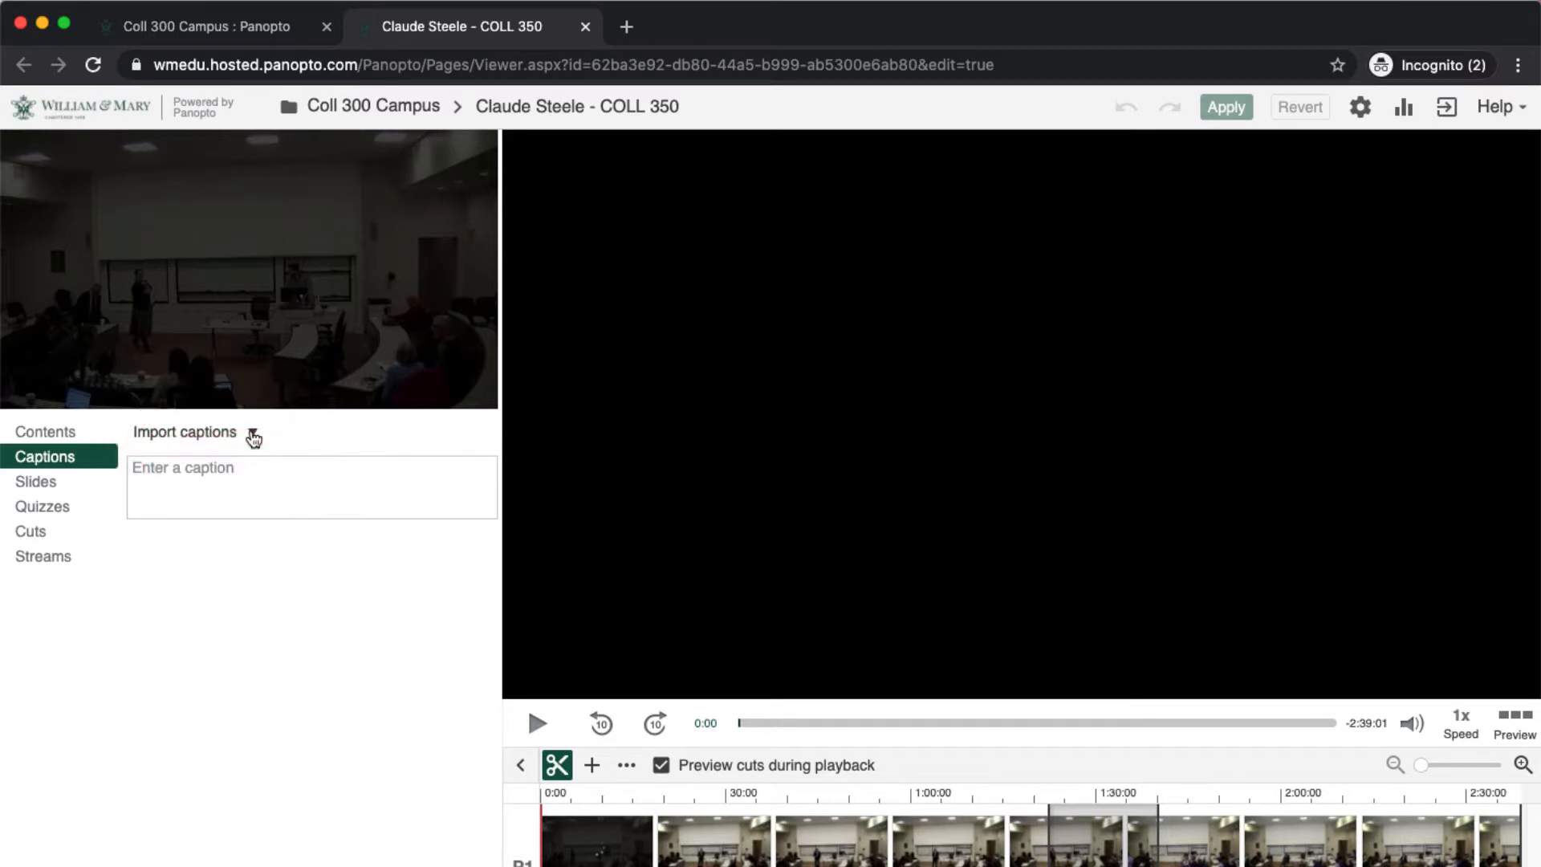
pyautogui.click(253, 435)
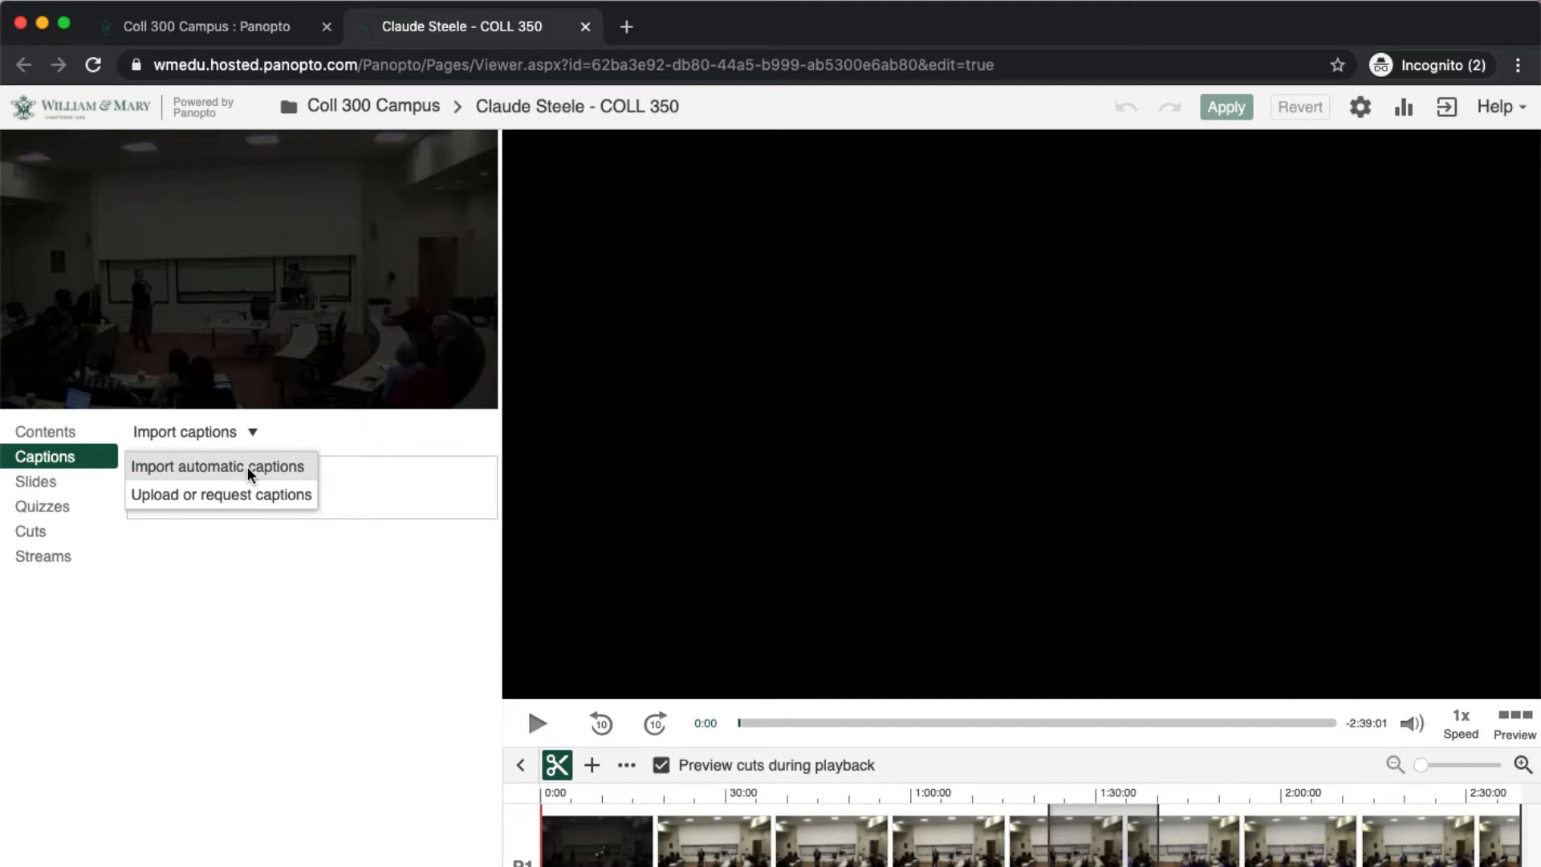
pyautogui.click(249, 468)
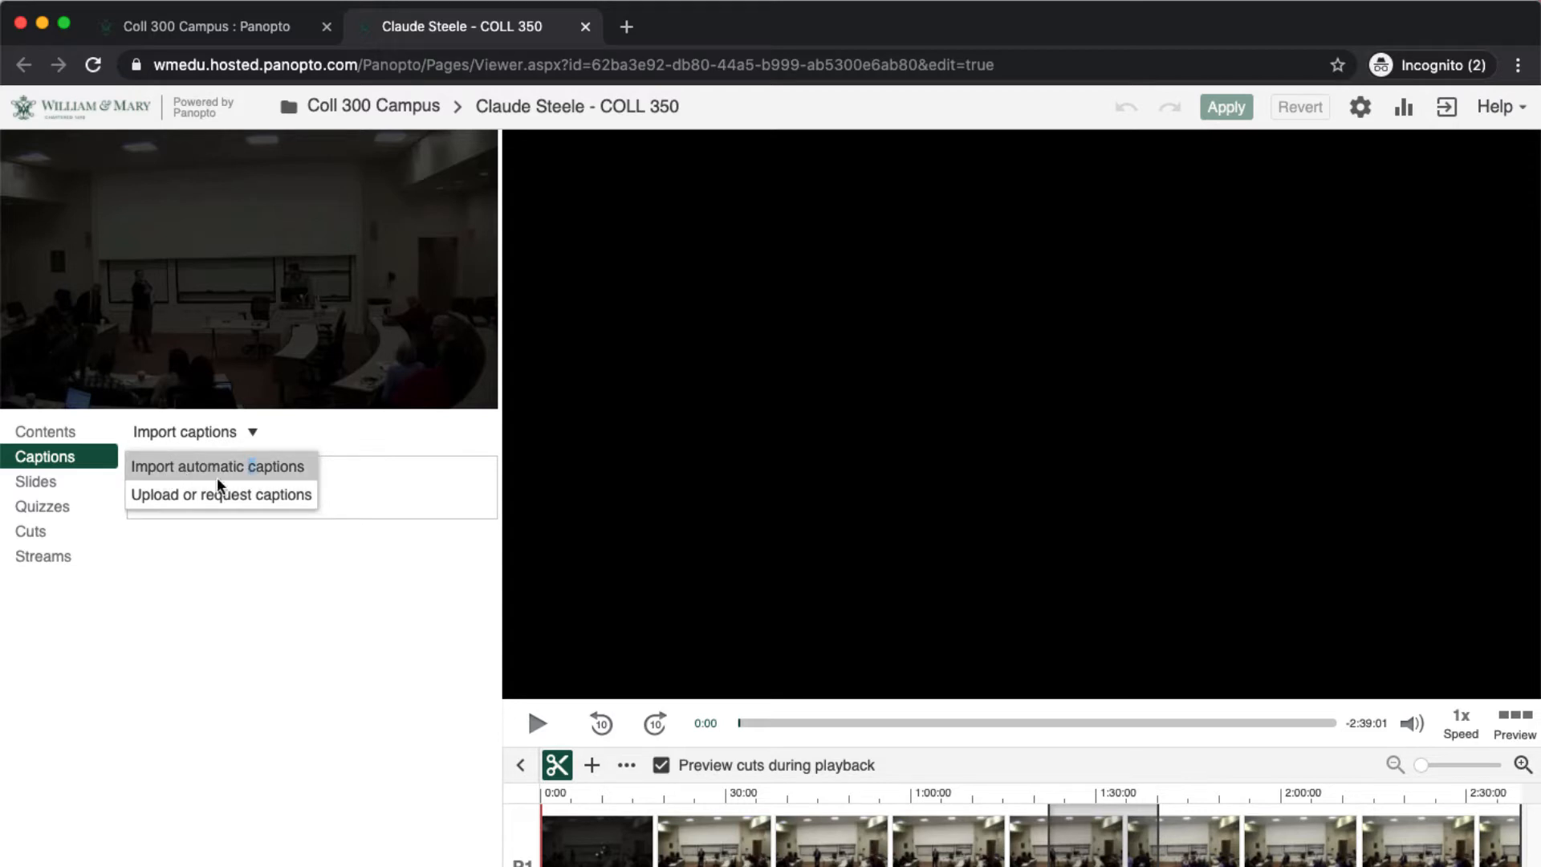
pyautogui.click(290, 468)
pyautogui.doubleClick(299, 469)
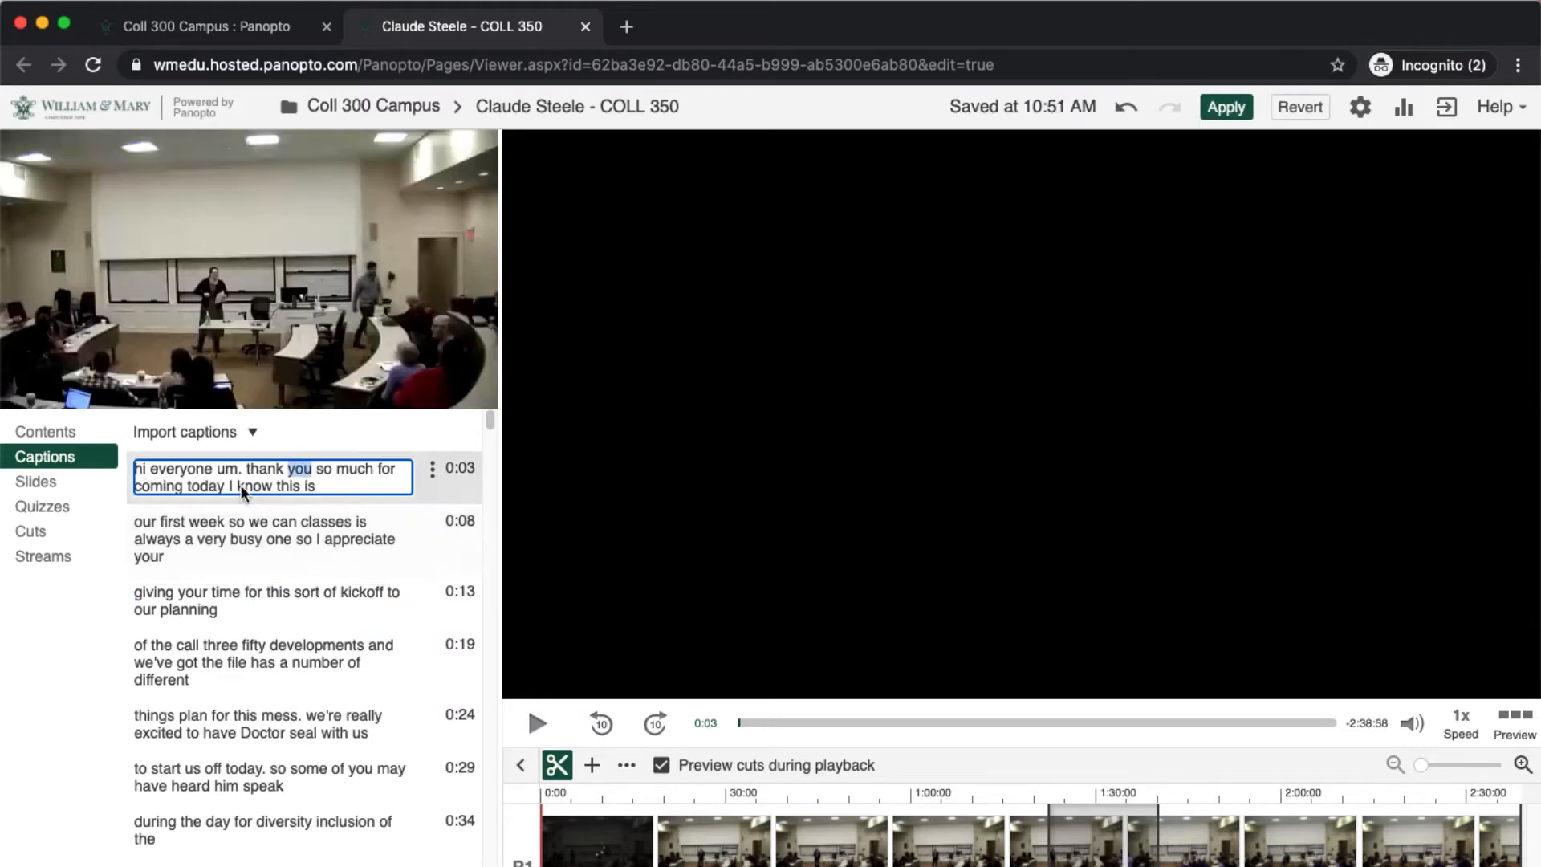
# Step: Play the lecture, pause at 0:19, and open the 0:19 caption for editing
pyautogui.click(185, 472)
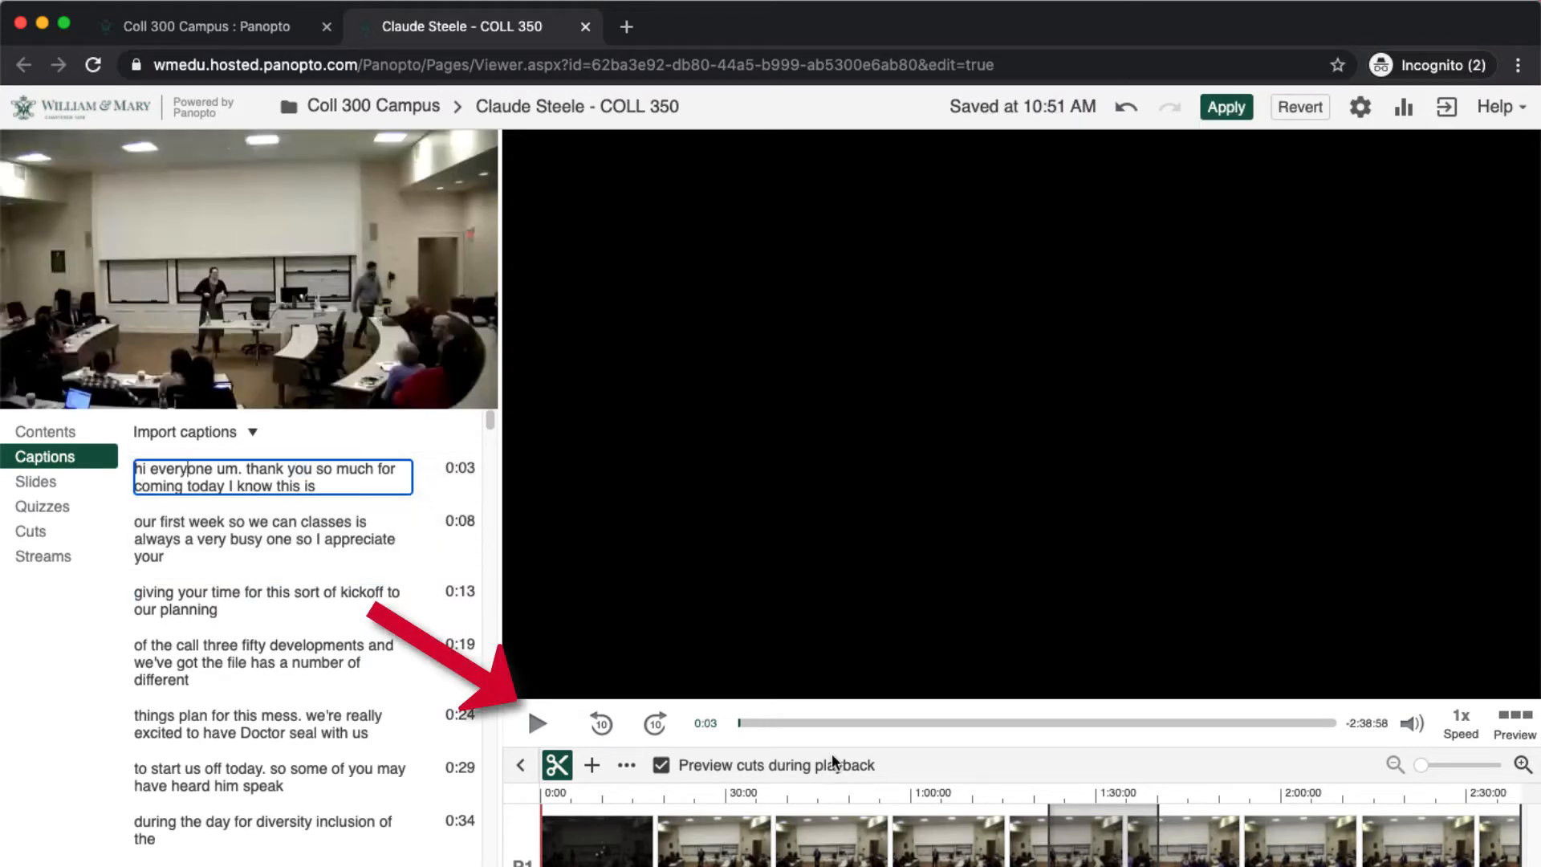
pyautogui.click(537, 725)
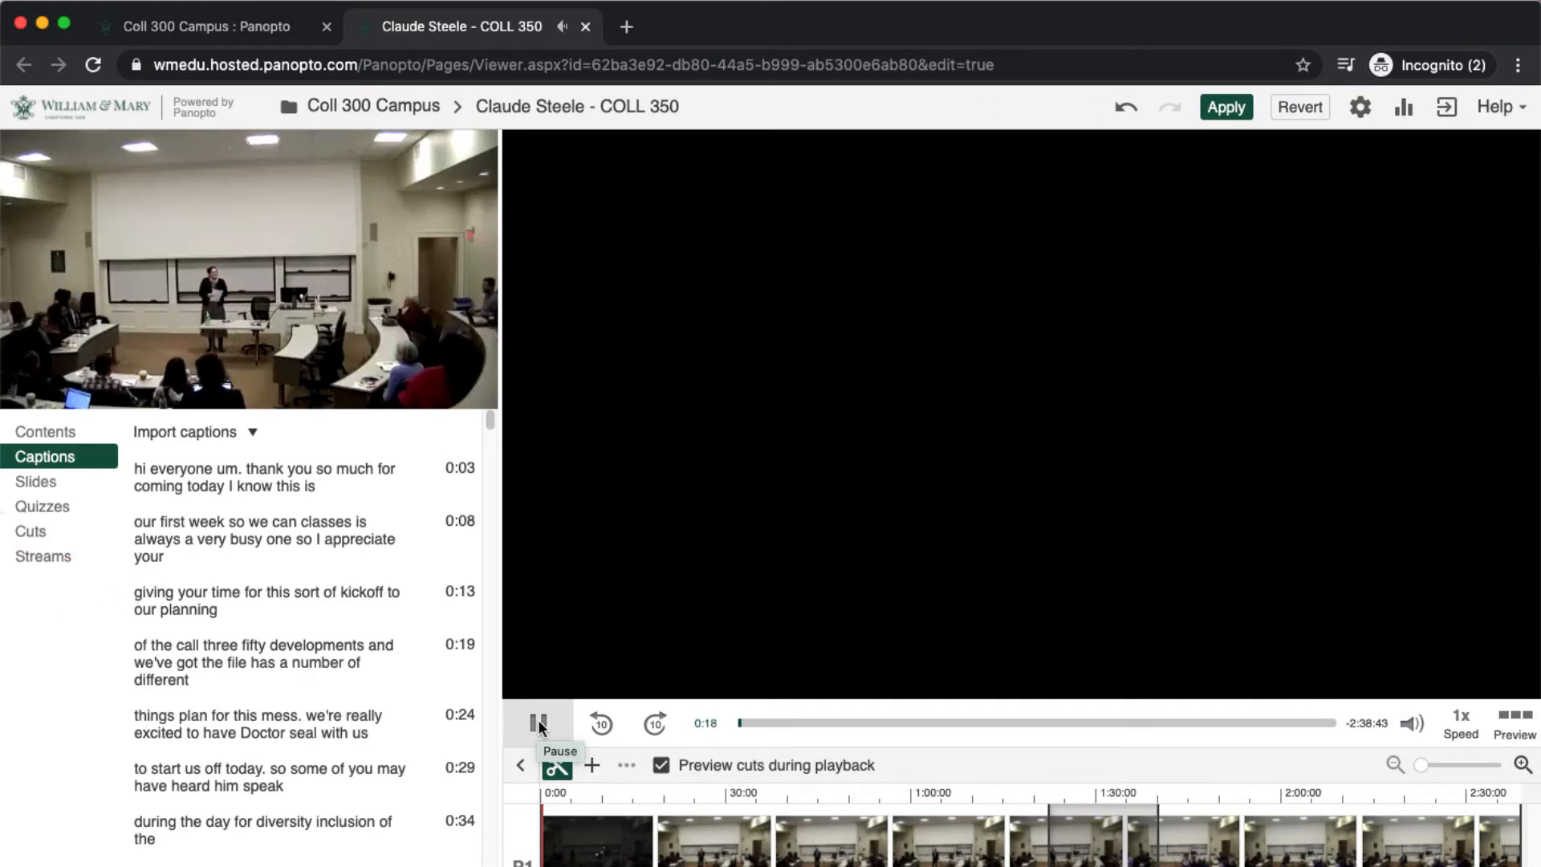
pyautogui.click(538, 725)
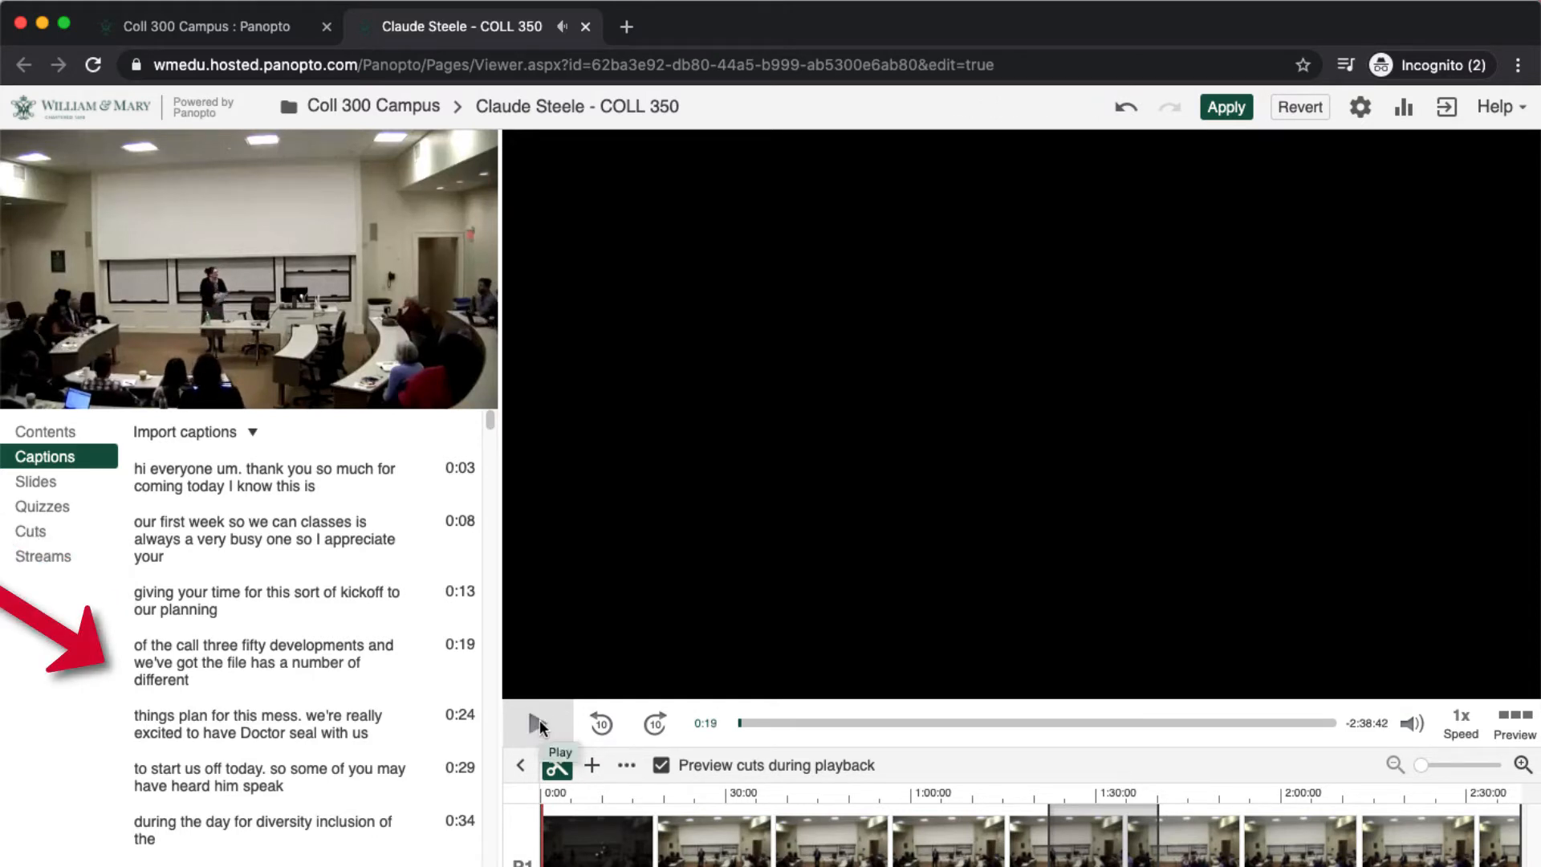
pyautogui.click(181, 652)
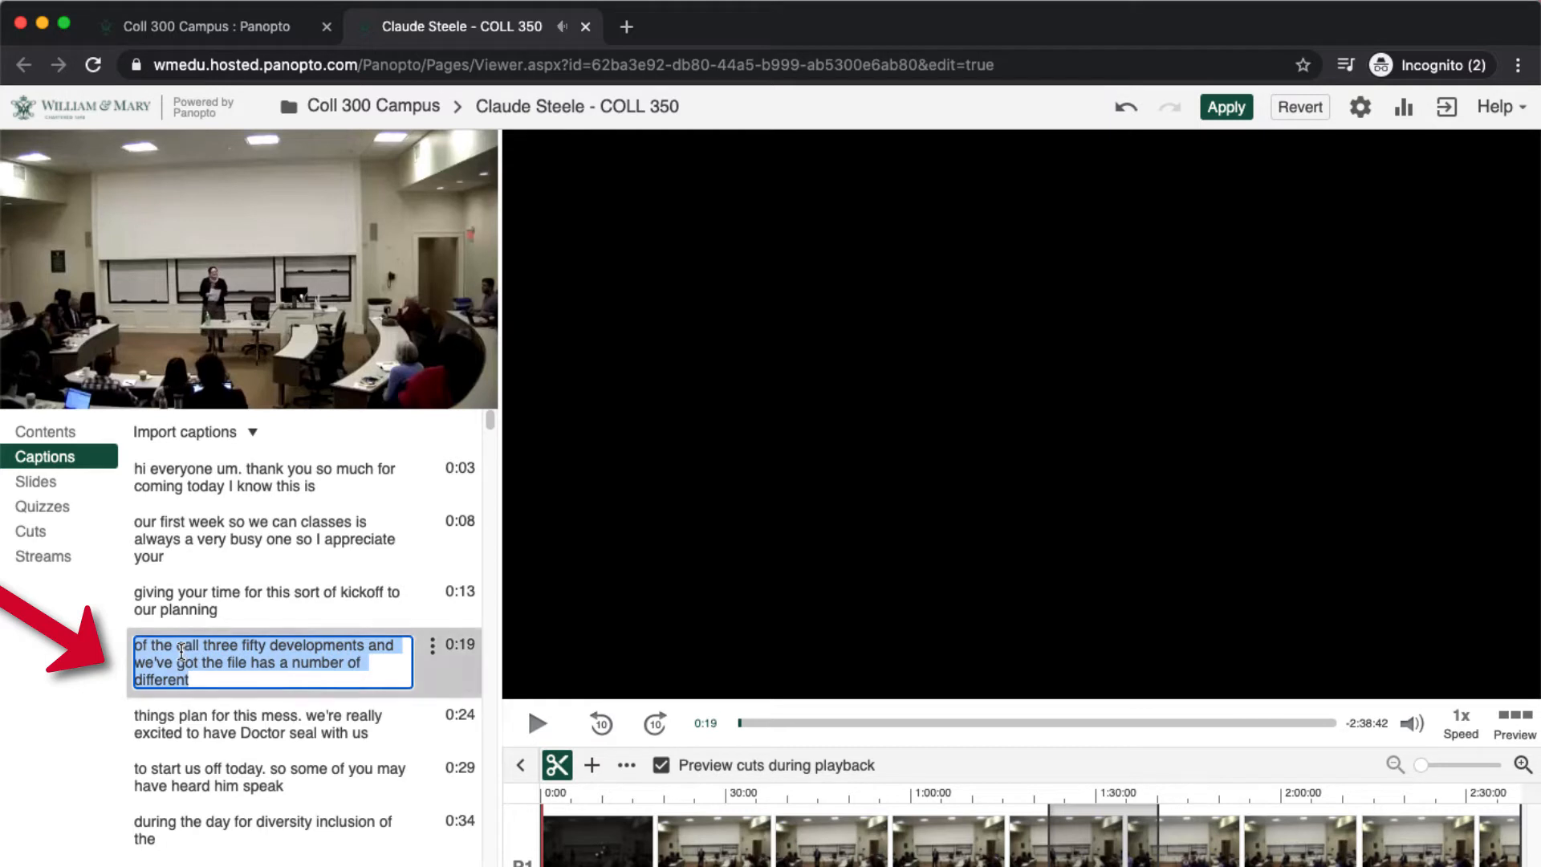
# Step: Replace 'call three fifty' with 'COLL 350' in the 0:19 caption
pyautogui.moveTo(176, 646); pyautogui.dragTo(267, 643)
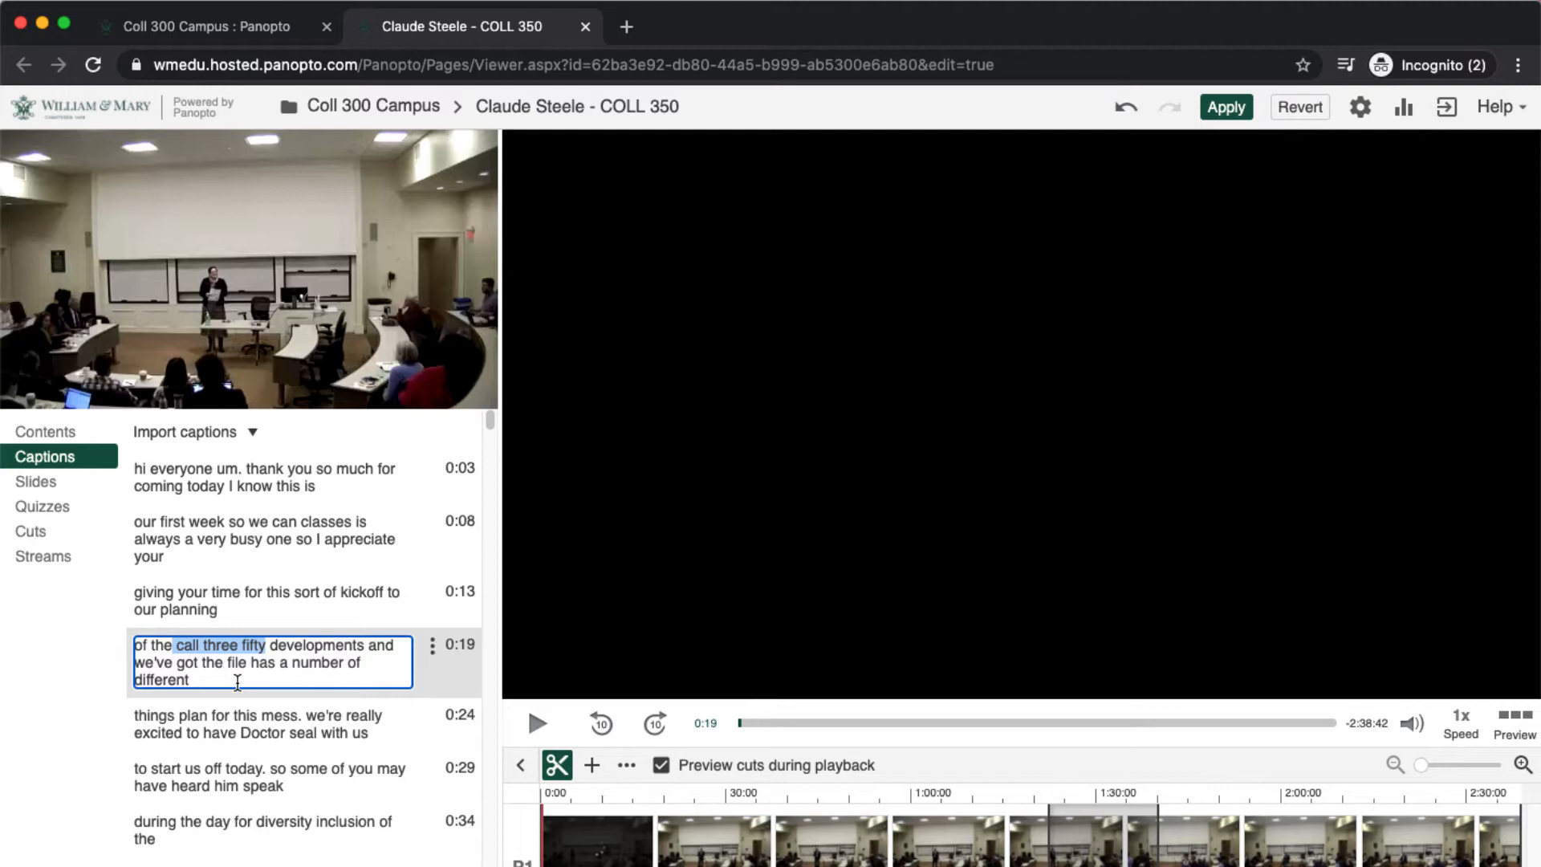
pyautogui.press('BackSpace')
pyautogui.write('COLL')
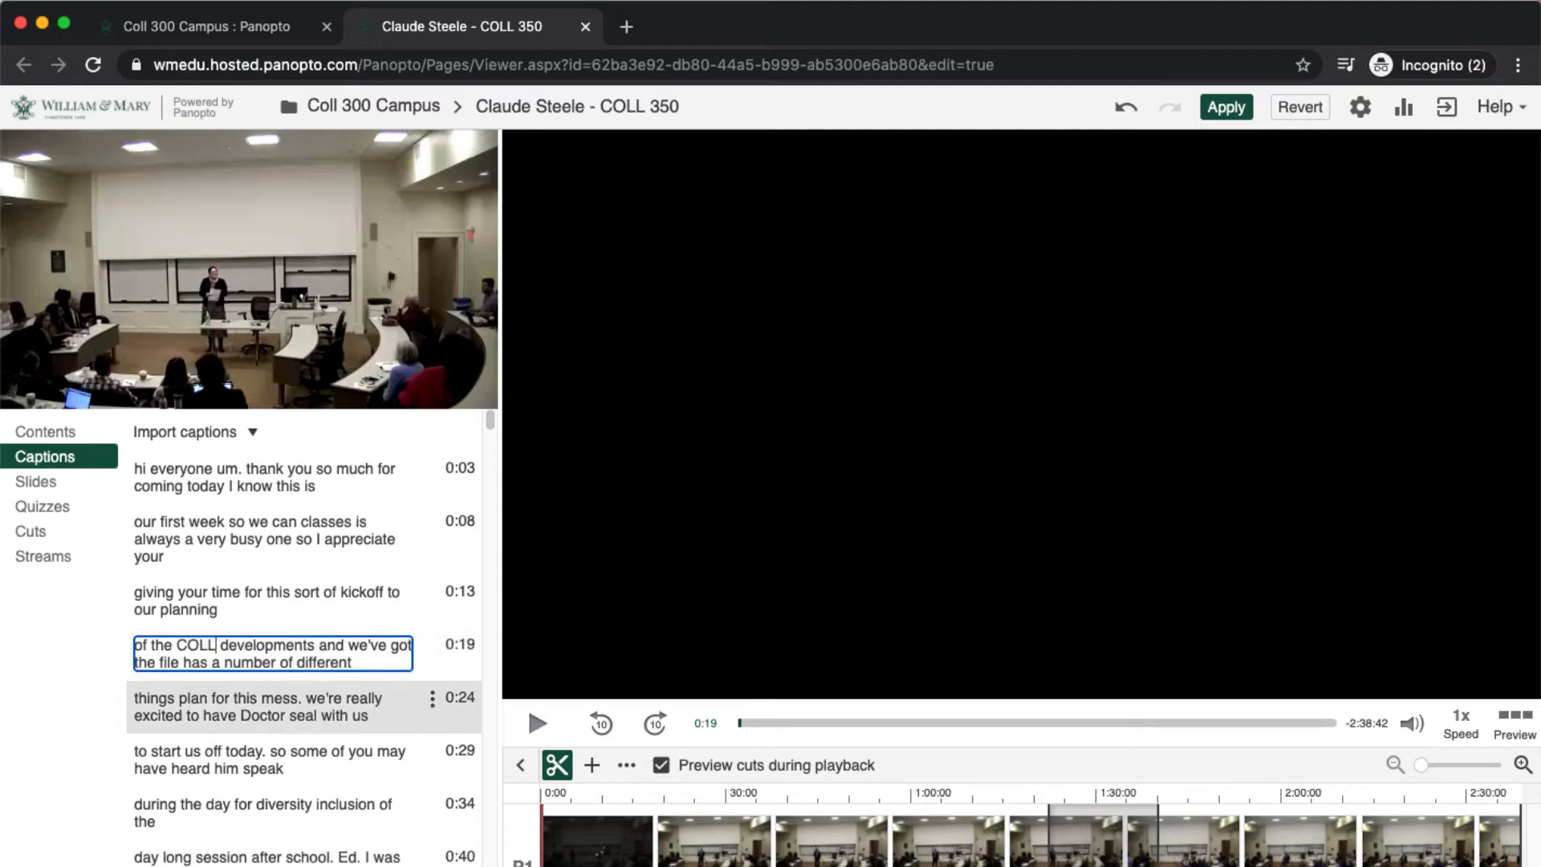
pyautogui.write(' 350')
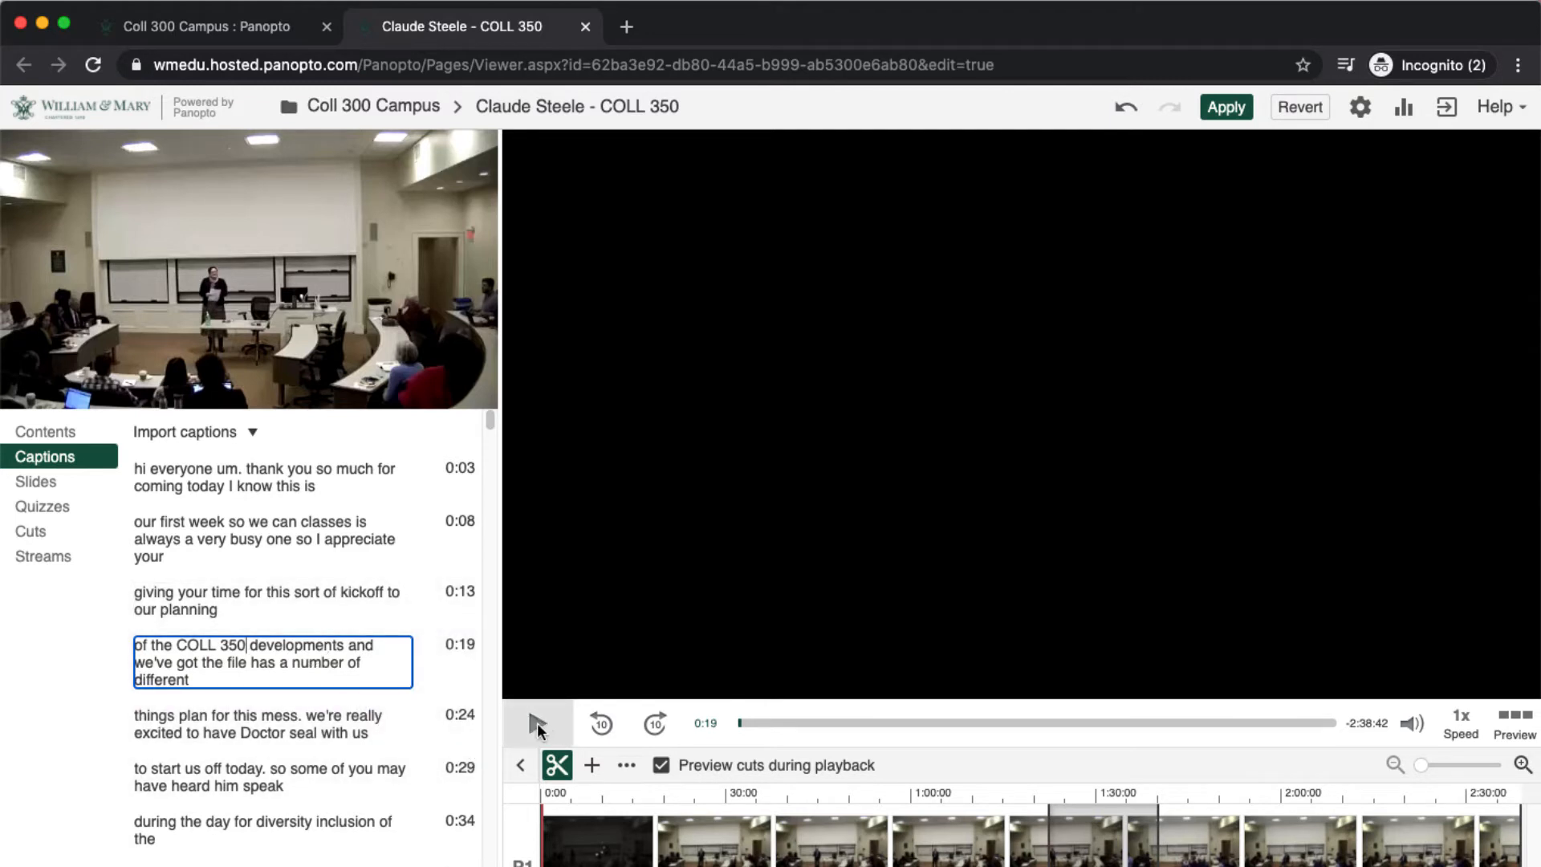
pyautogui.click(537, 726)
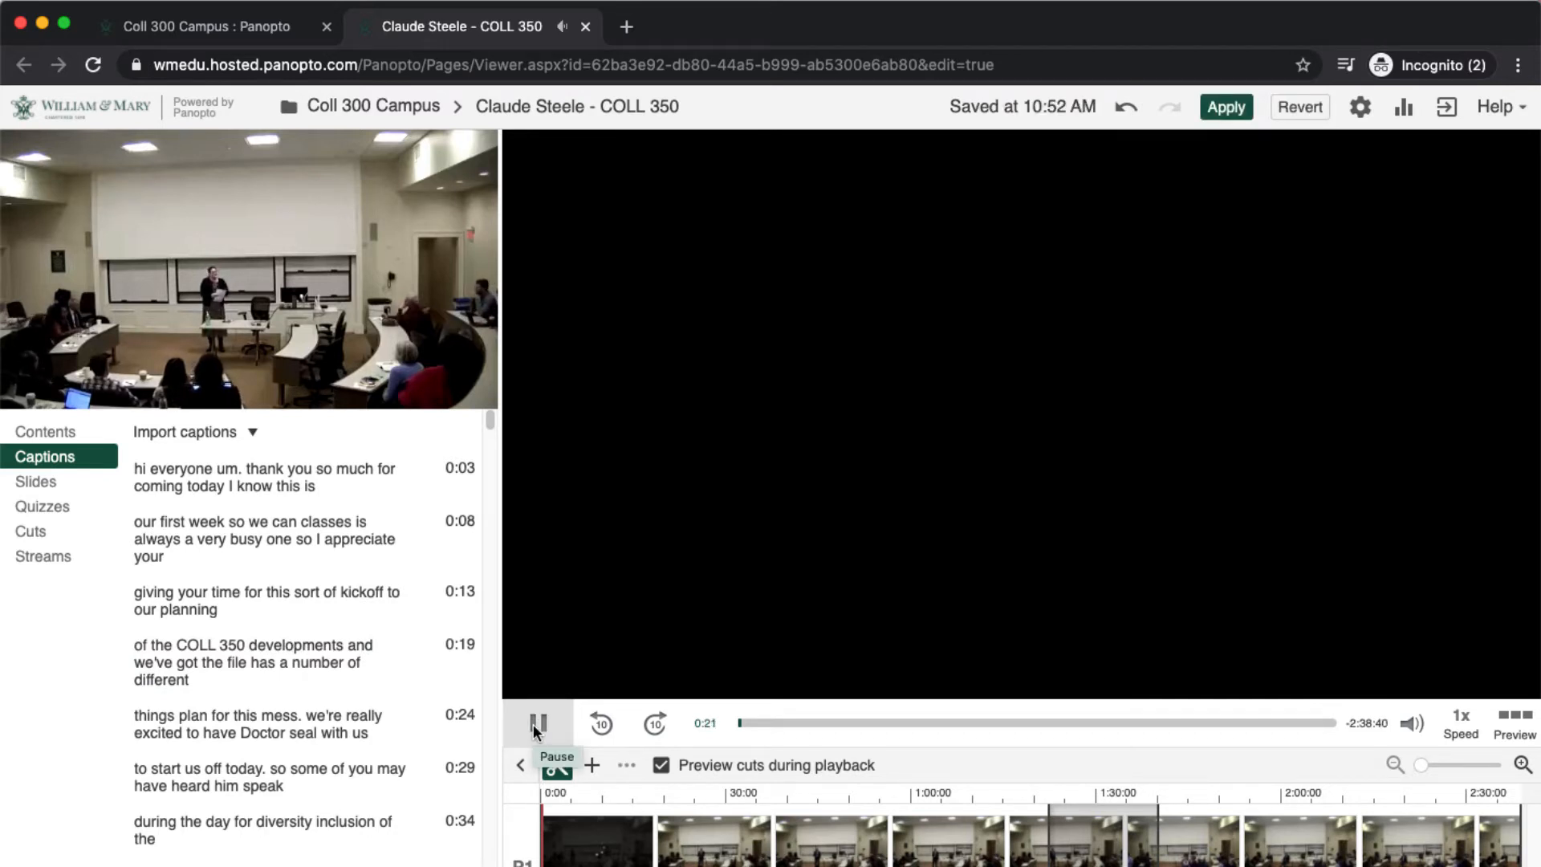
pyautogui.click(536, 727)
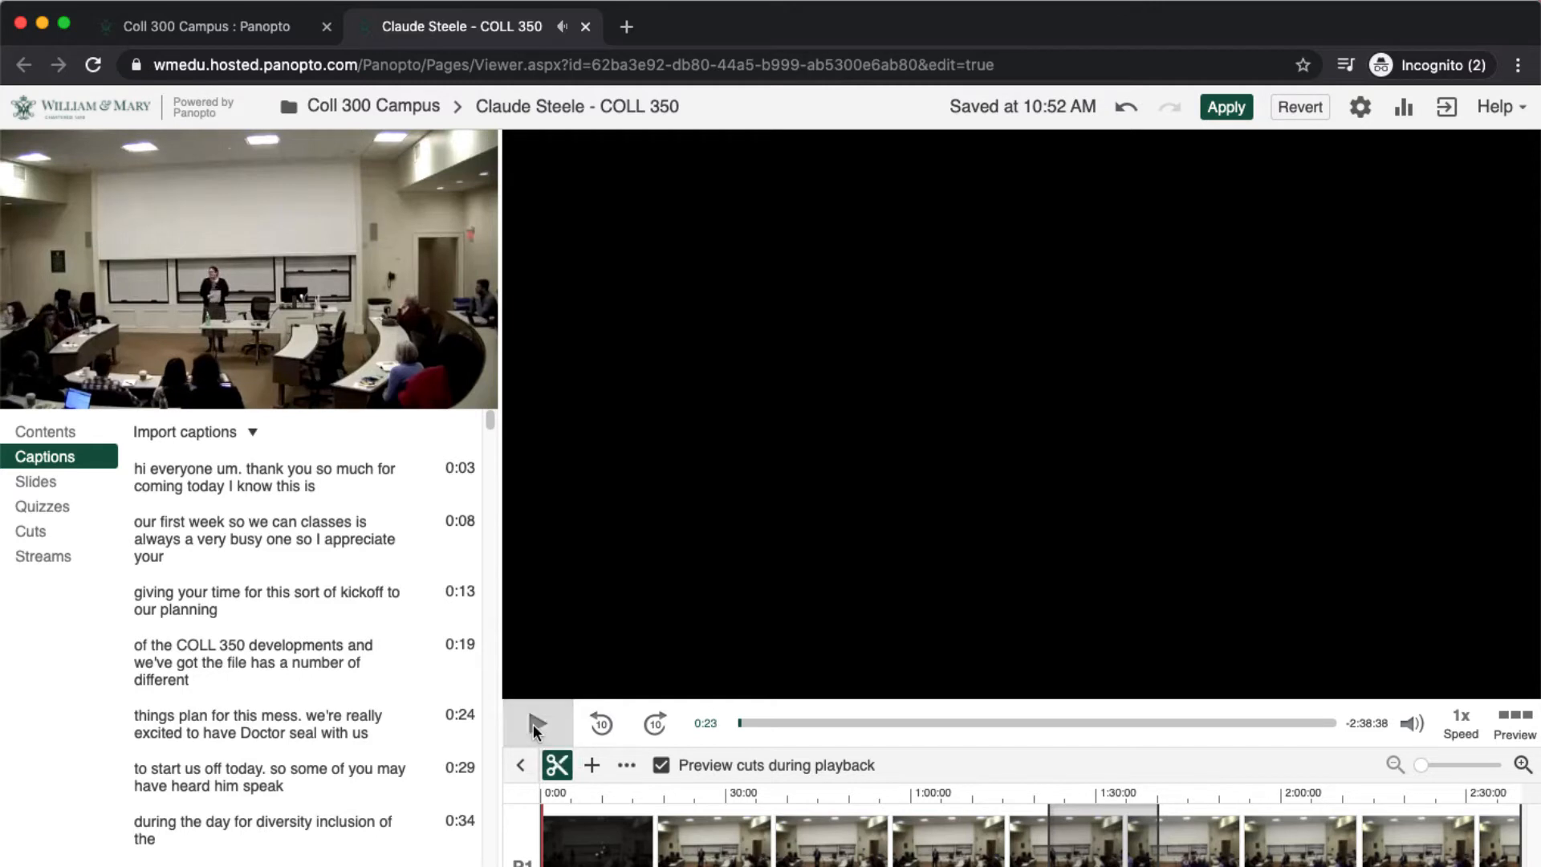
# Step: Change 'file' to 'CLA' in the 0:19 caption and commit the correction
pyautogui.click(257, 657)
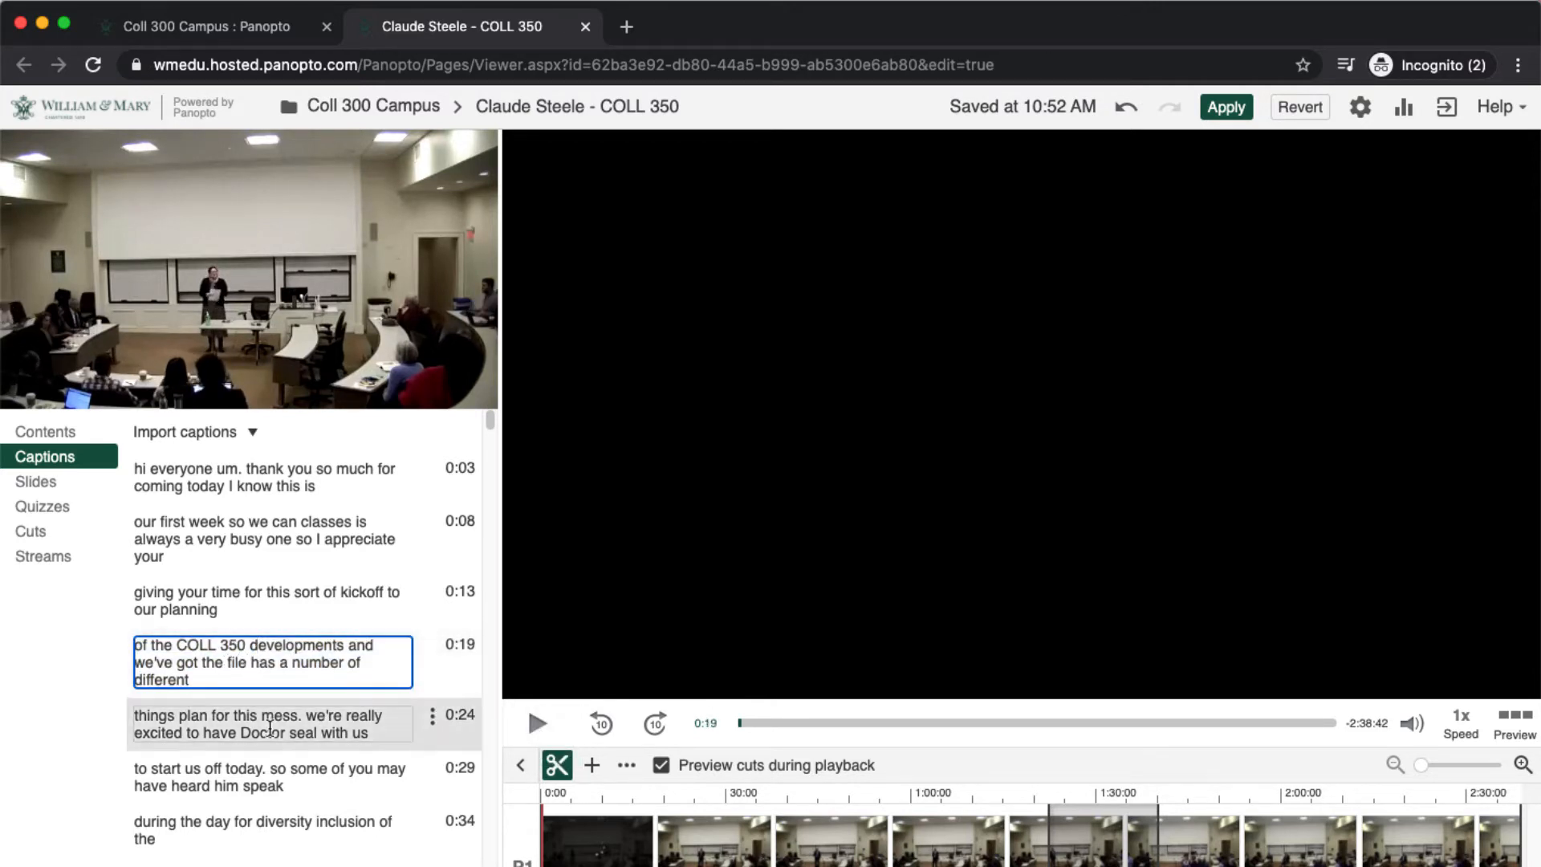
pyautogui.press('BackSpace')
pyautogui.press('BackSpace')
pyautogui.press('BackSpace')
pyautogui.press('BackSpace')
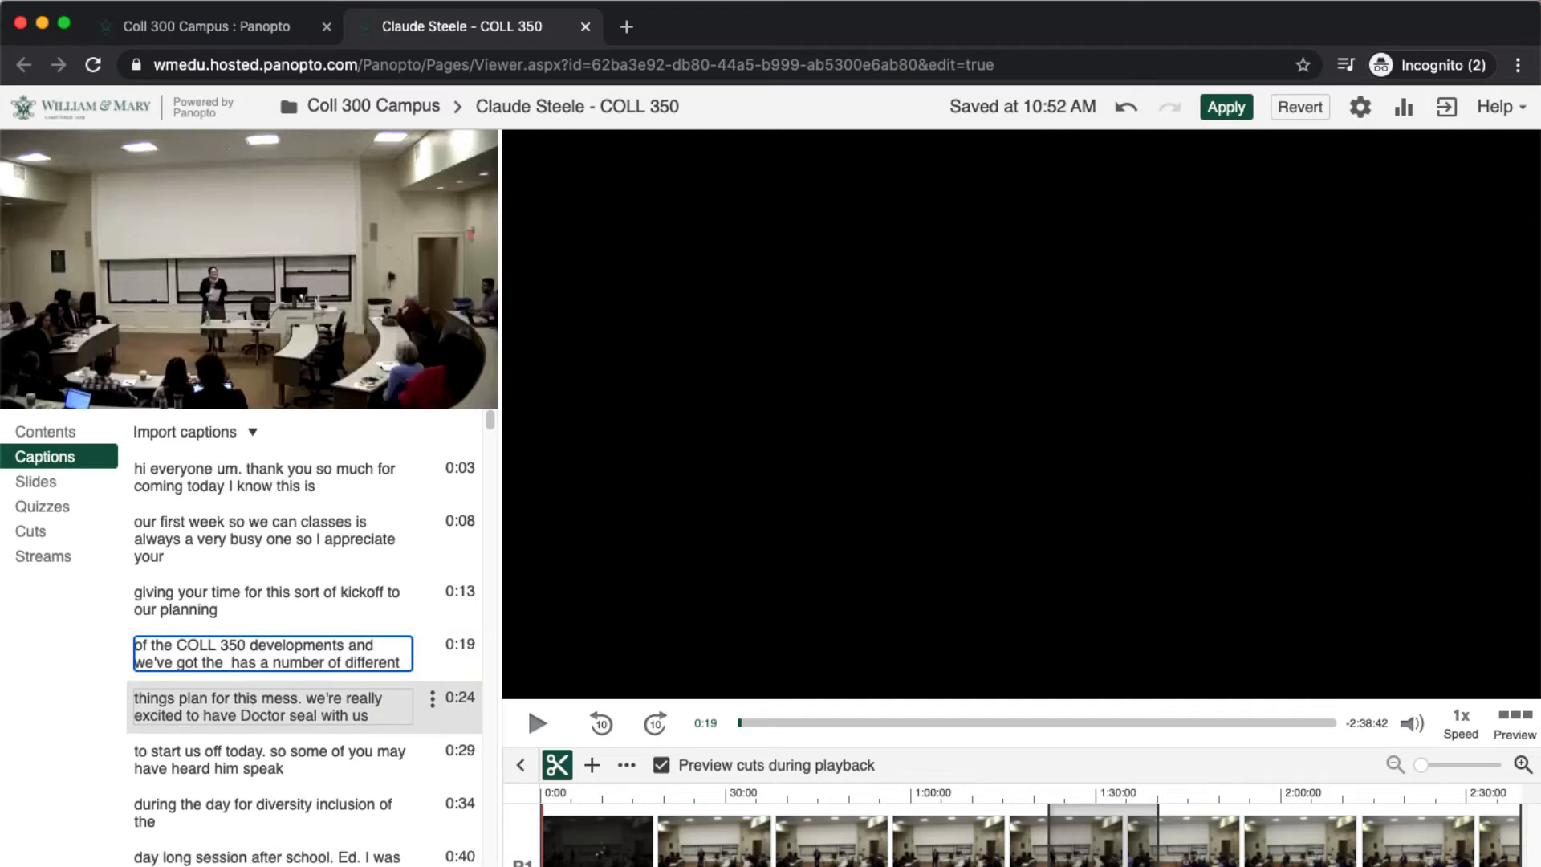
pyautogui.write('CLA')
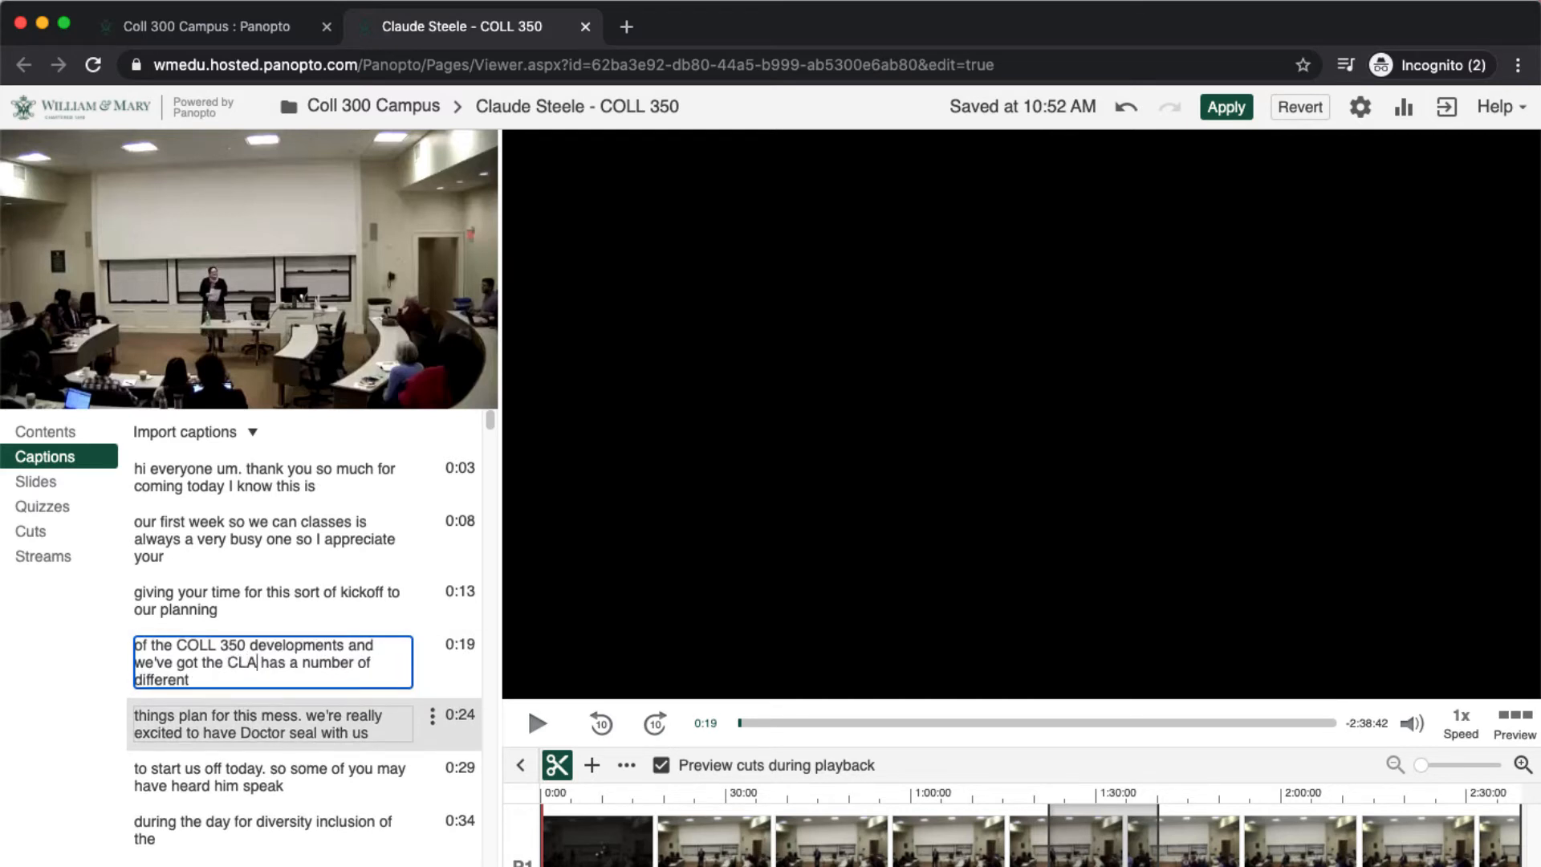
pyautogui.click(390, 722)
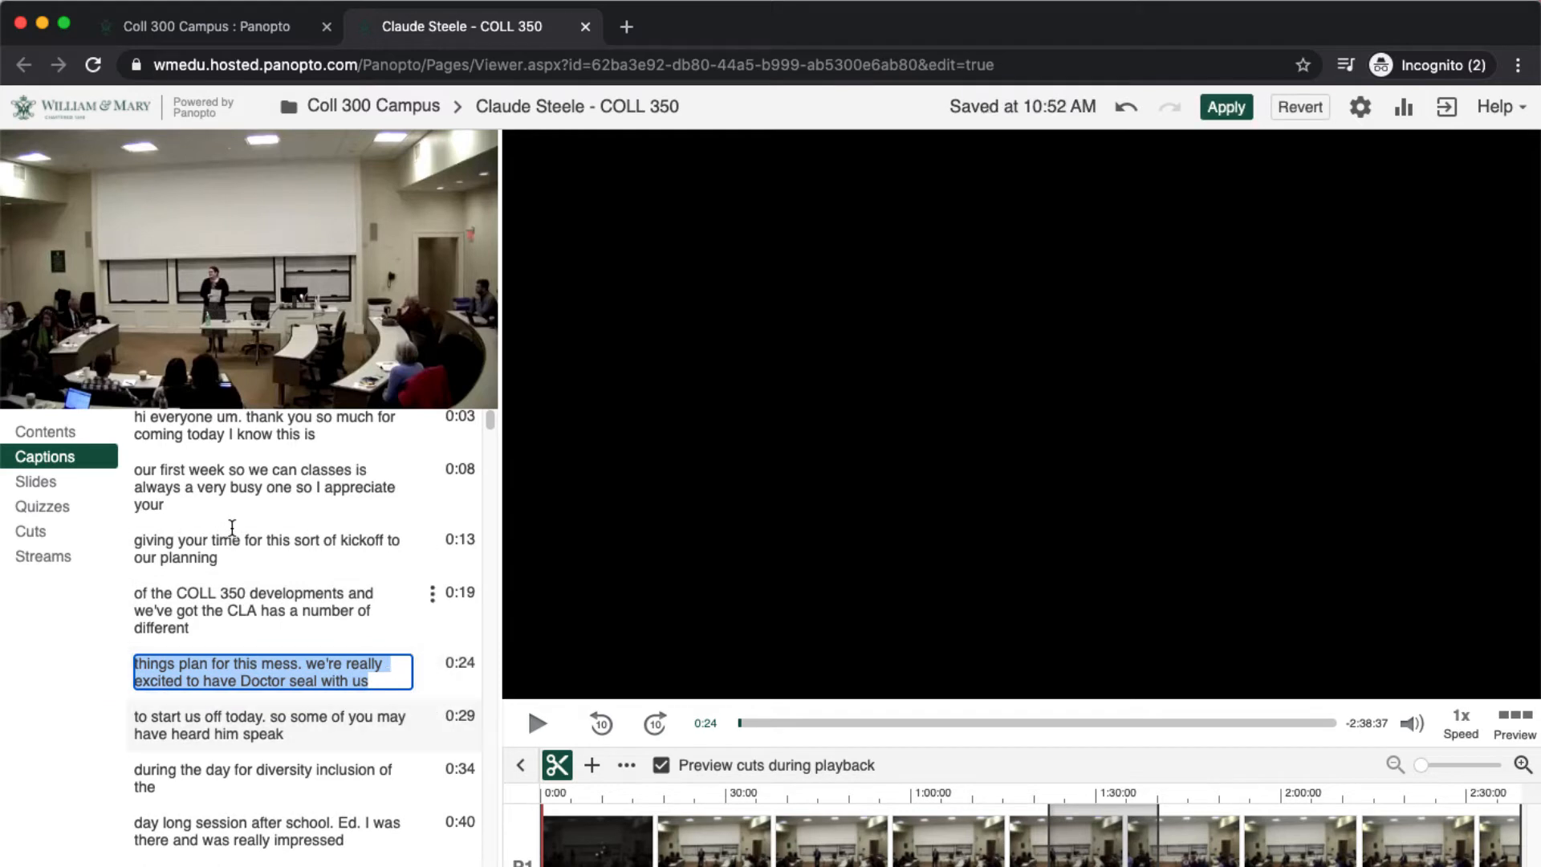
pyautogui.click(235, 480)
# Step: Review captions by playing briefly from 0:03 and from 2:19
pyautogui.click(236, 480)
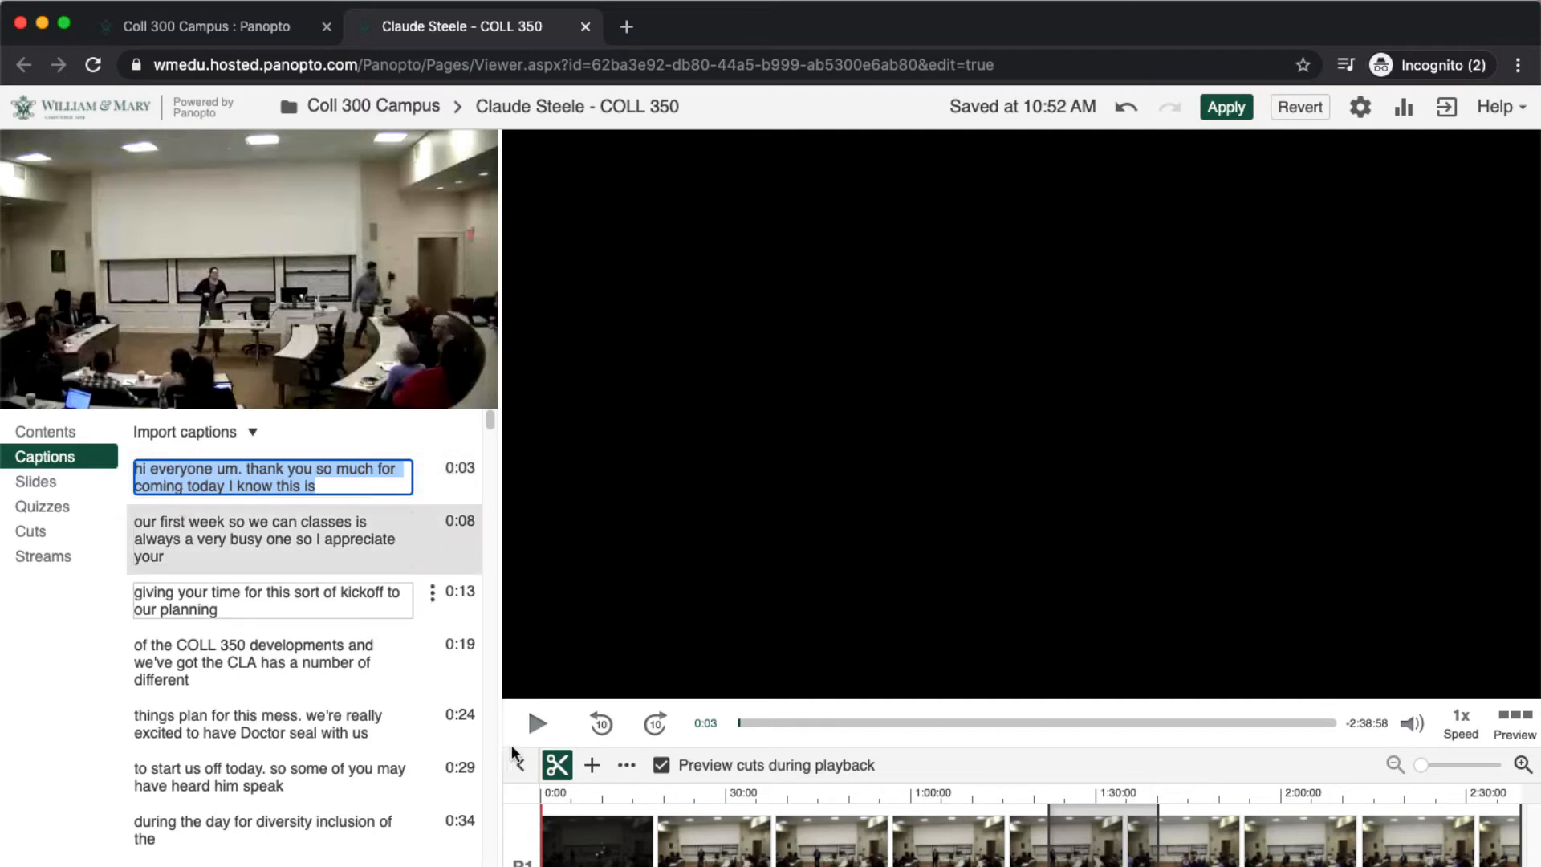
pyautogui.click(536, 727)
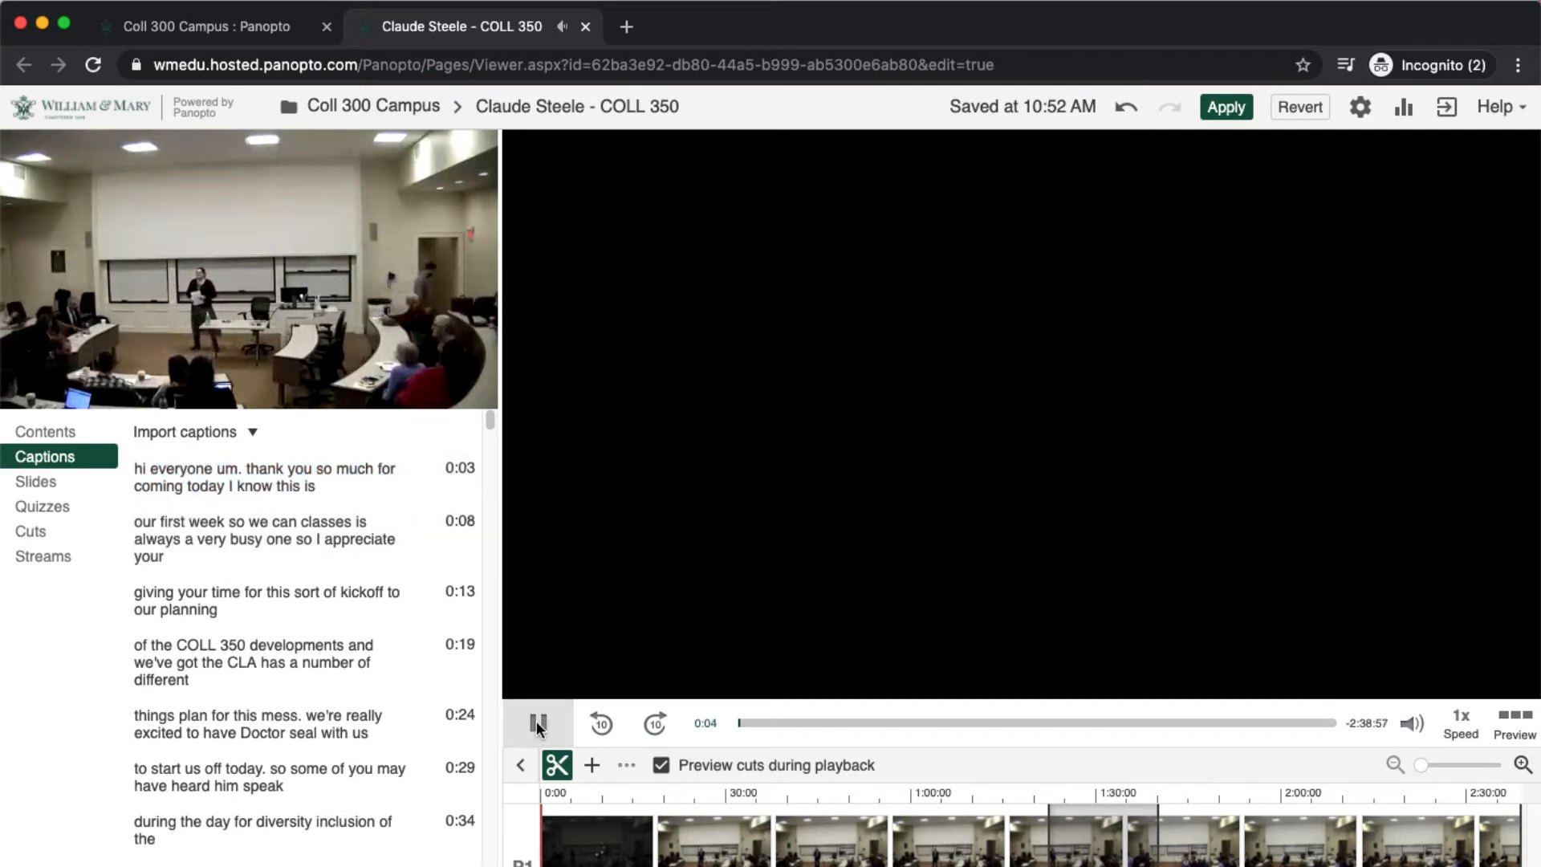
pyautogui.click(536, 726)
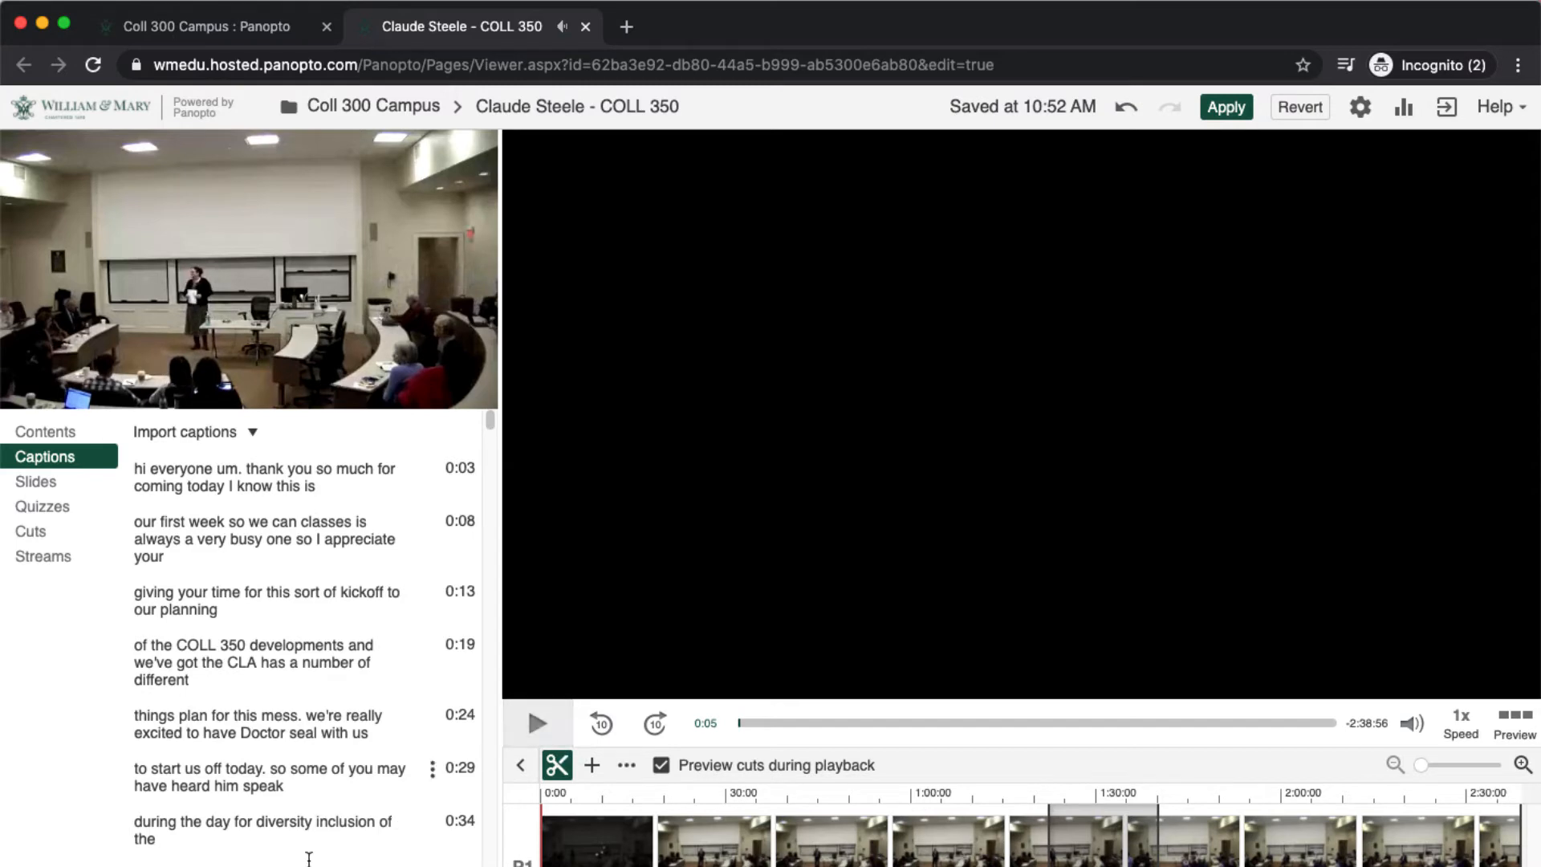
pyautogui.scroll(-3, 280, 859)
pyautogui.scroll(-15, 280, 859)
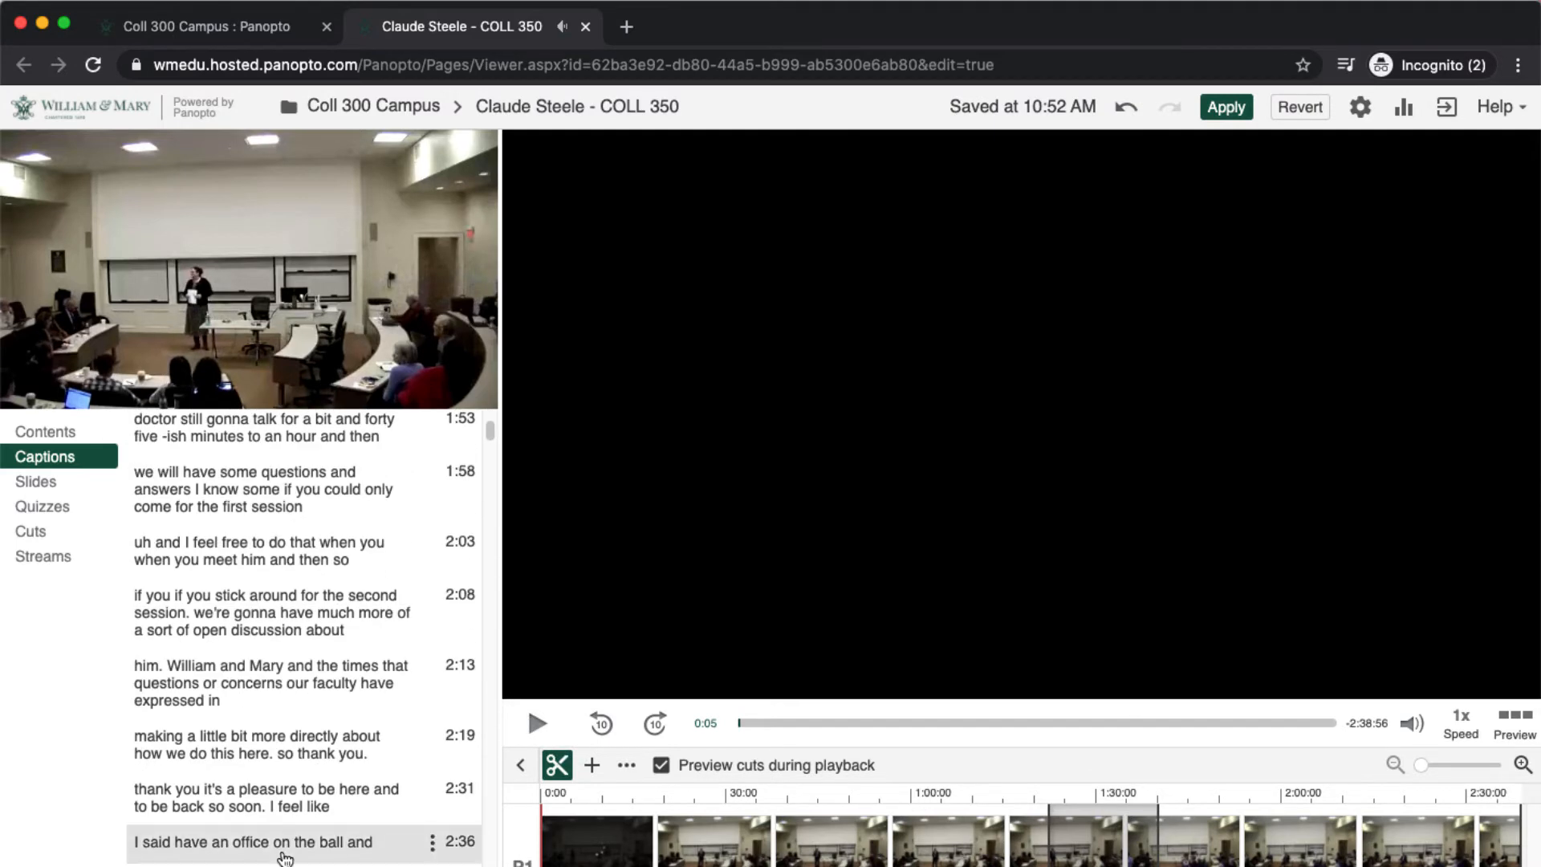
pyautogui.click(185, 746)
pyautogui.click(184, 747)
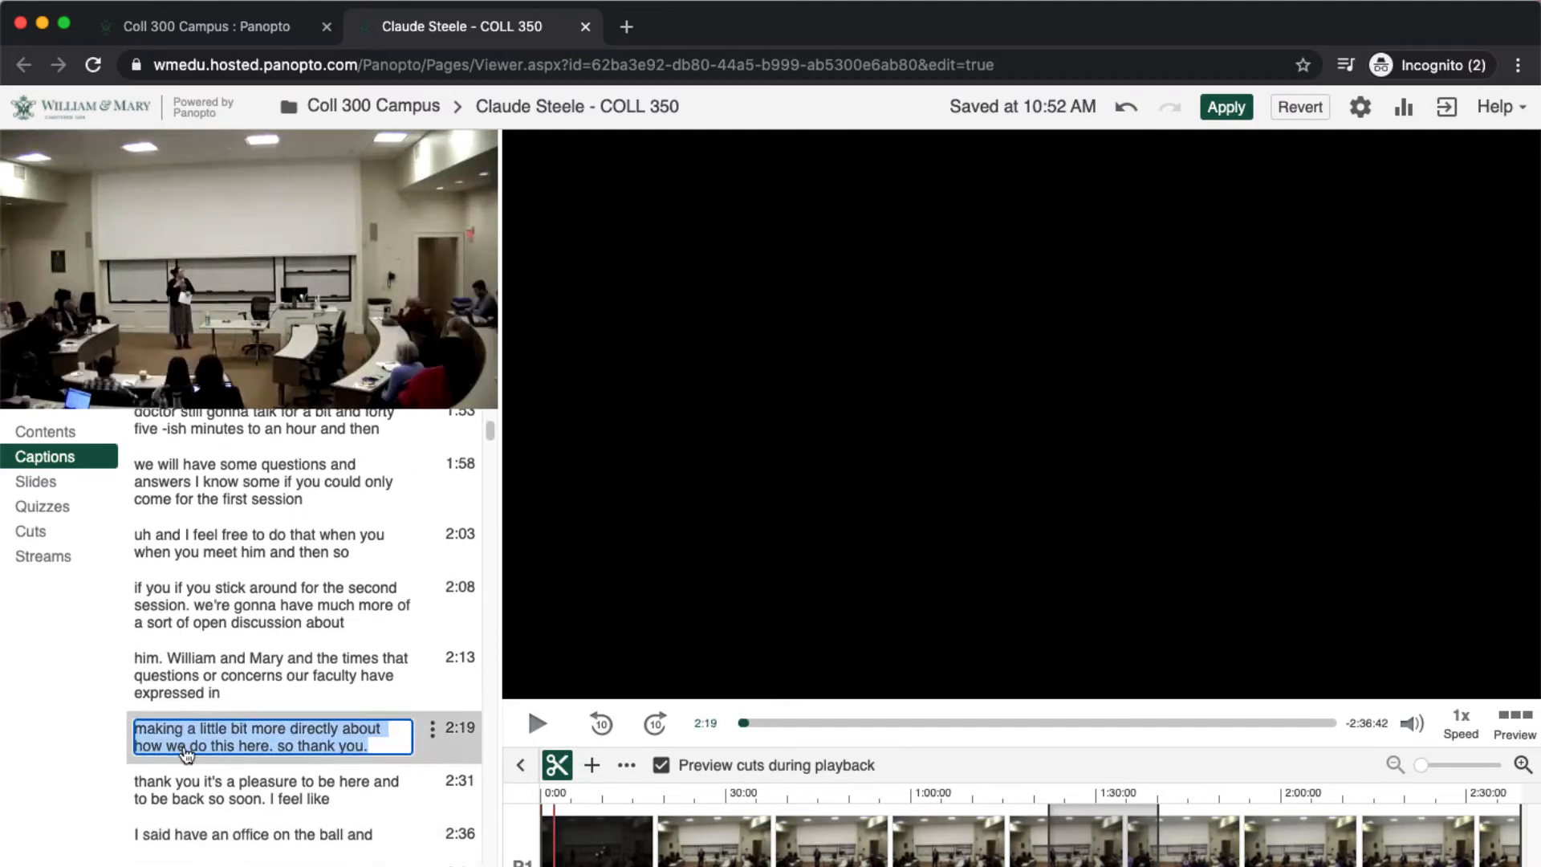
pyautogui.click(538, 726)
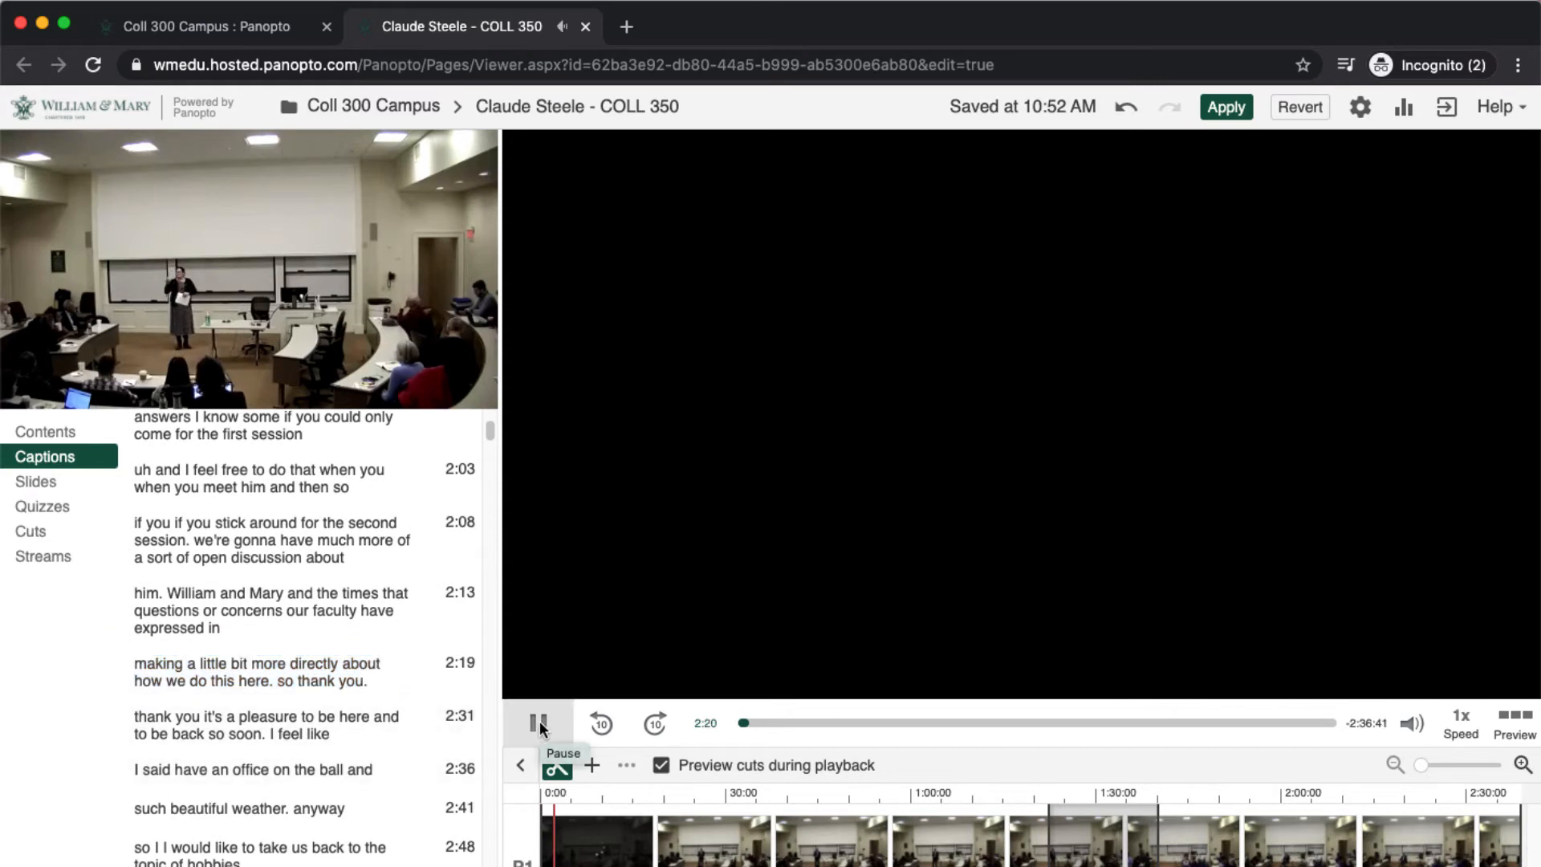
pyautogui.click(539, 726)
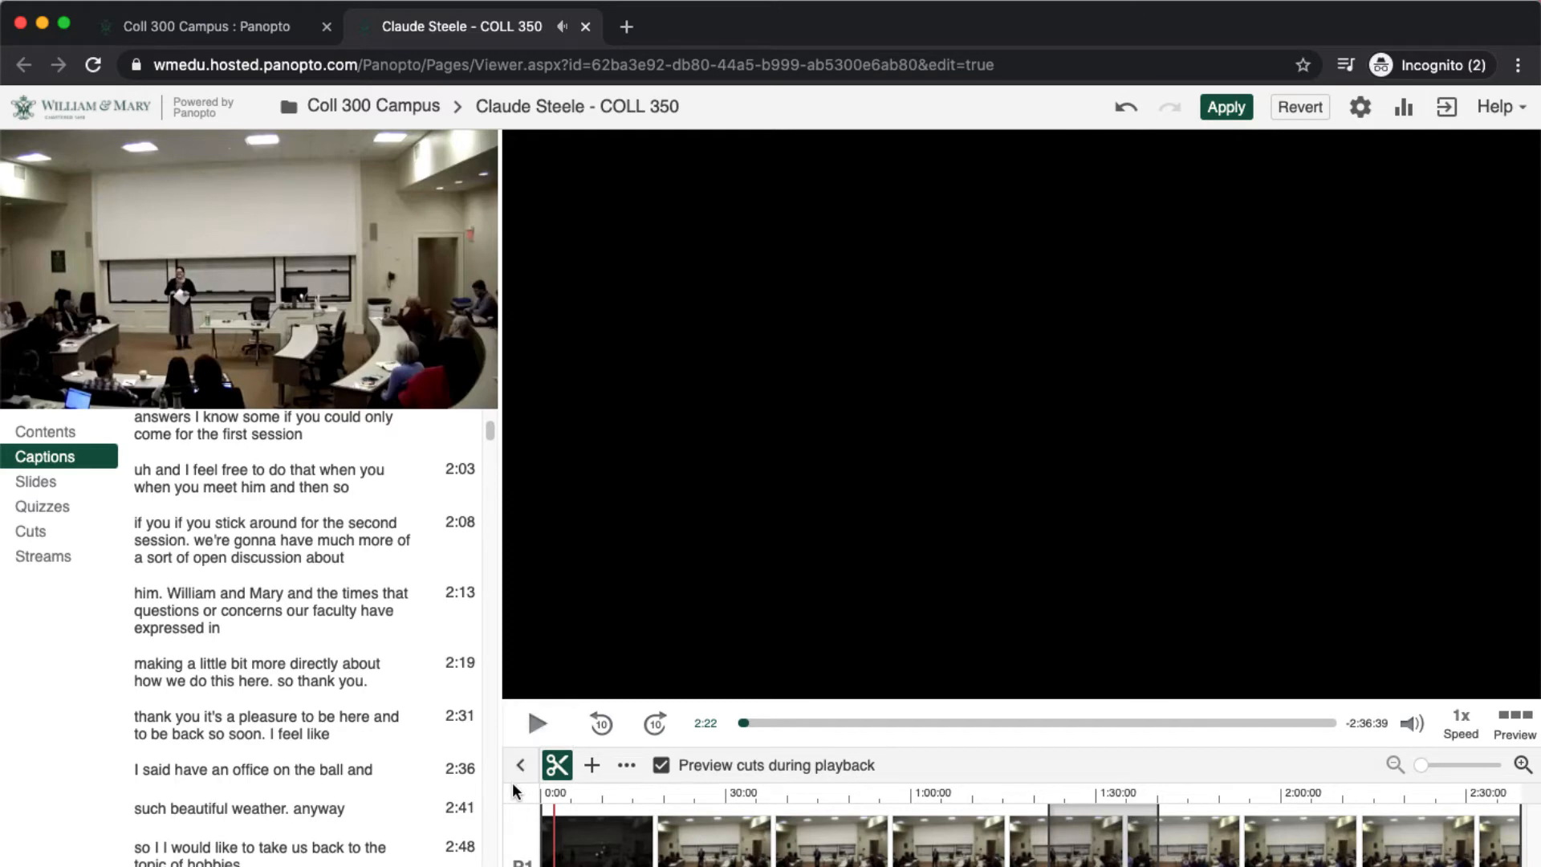
# Step: Scroll the Captions list to 10:04 and open 'my life first and then.' for editing
pyautogui.scroll(15, 309, 594)
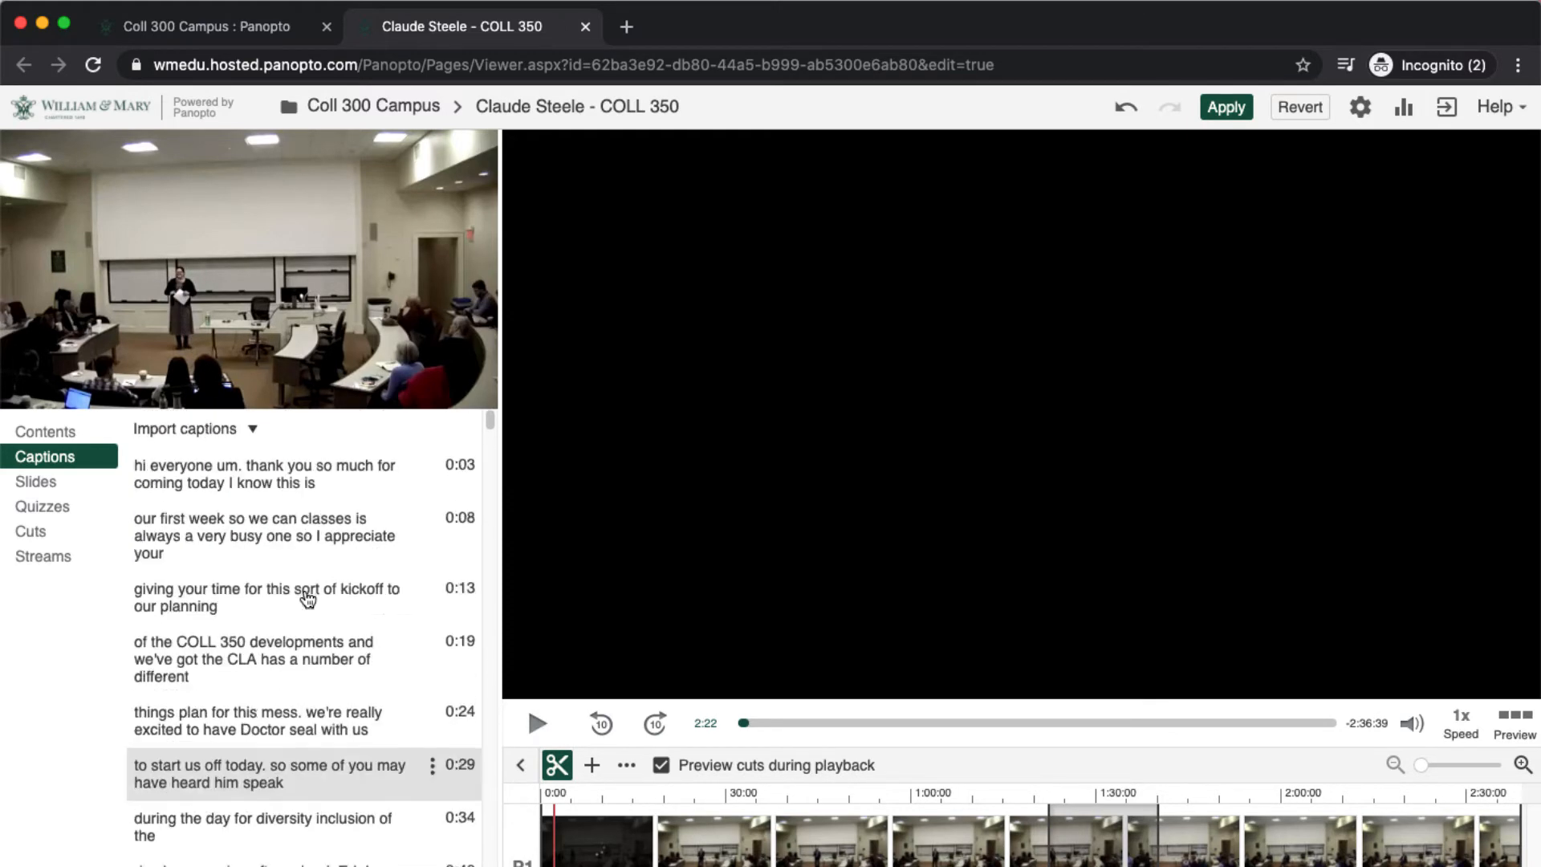
pyautogui.click(135, 474)
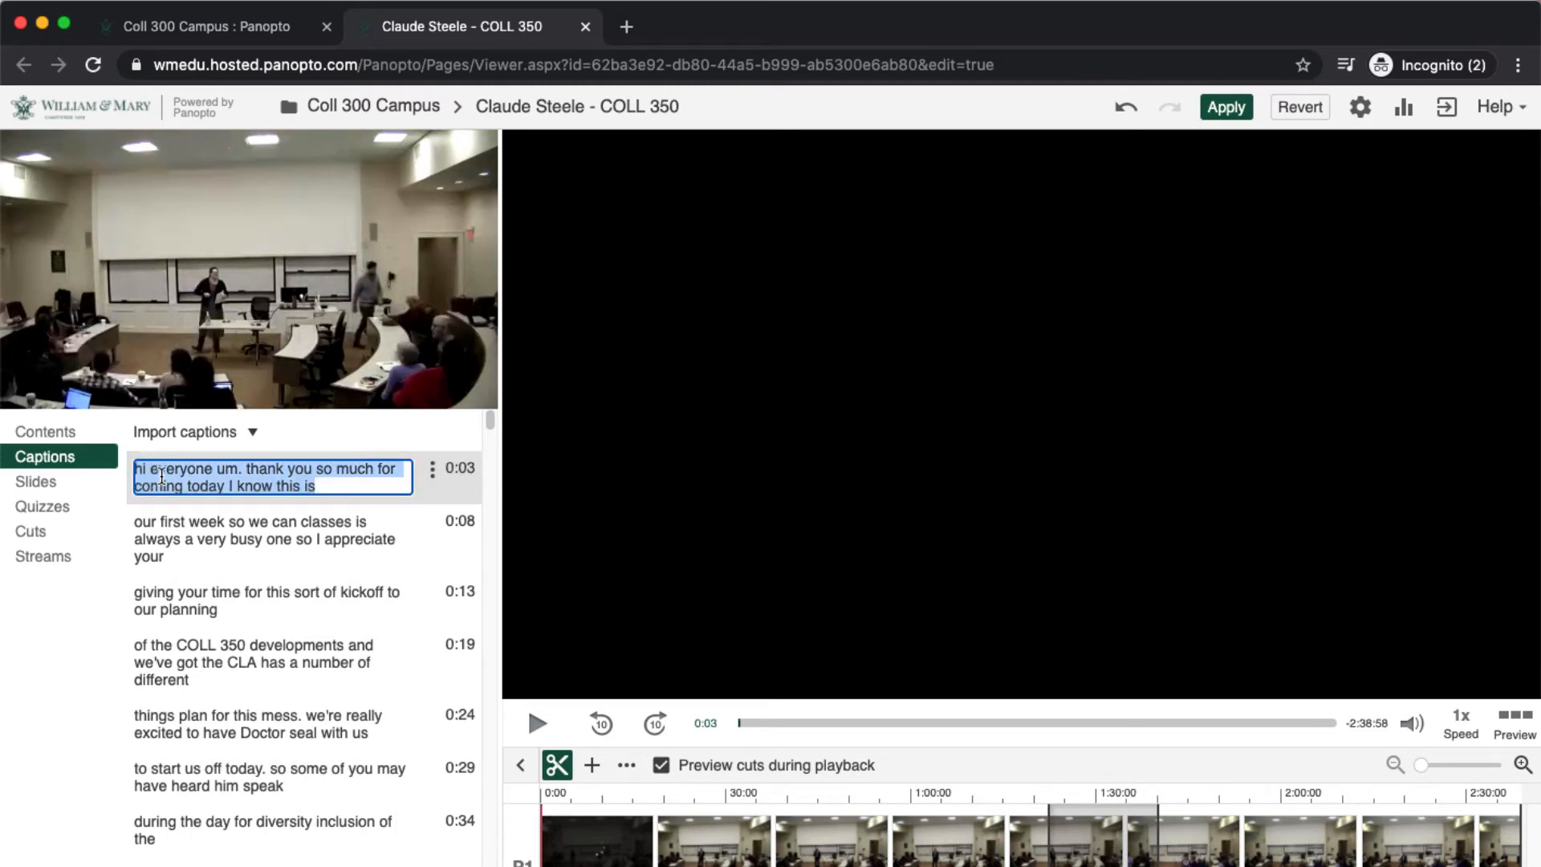
pyautogui.scroll(-2, 244, 762)
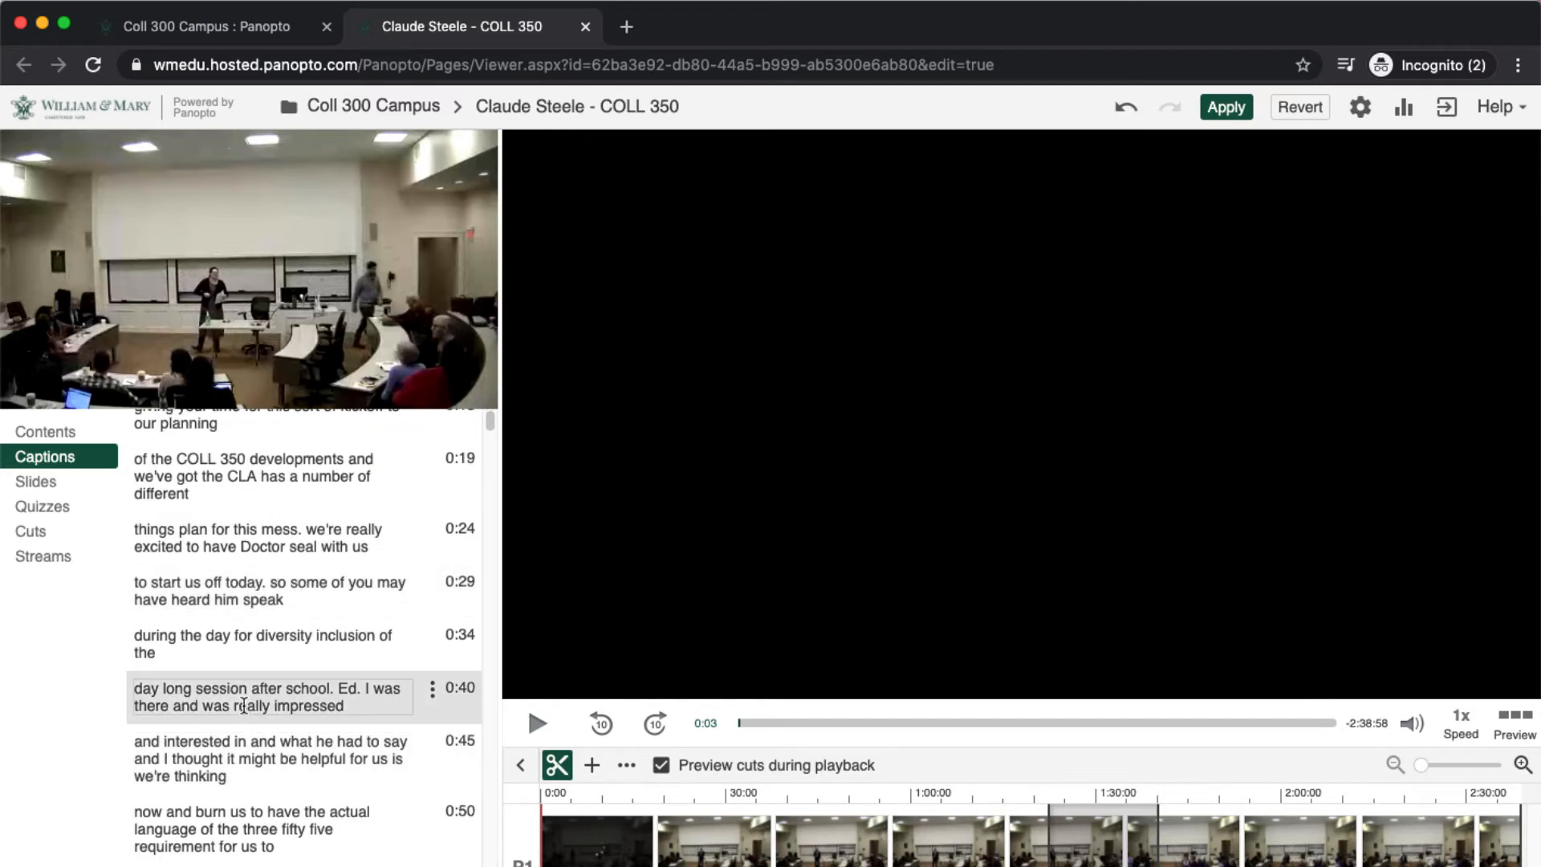
pyautogui.scroll(-20, 242, 783)
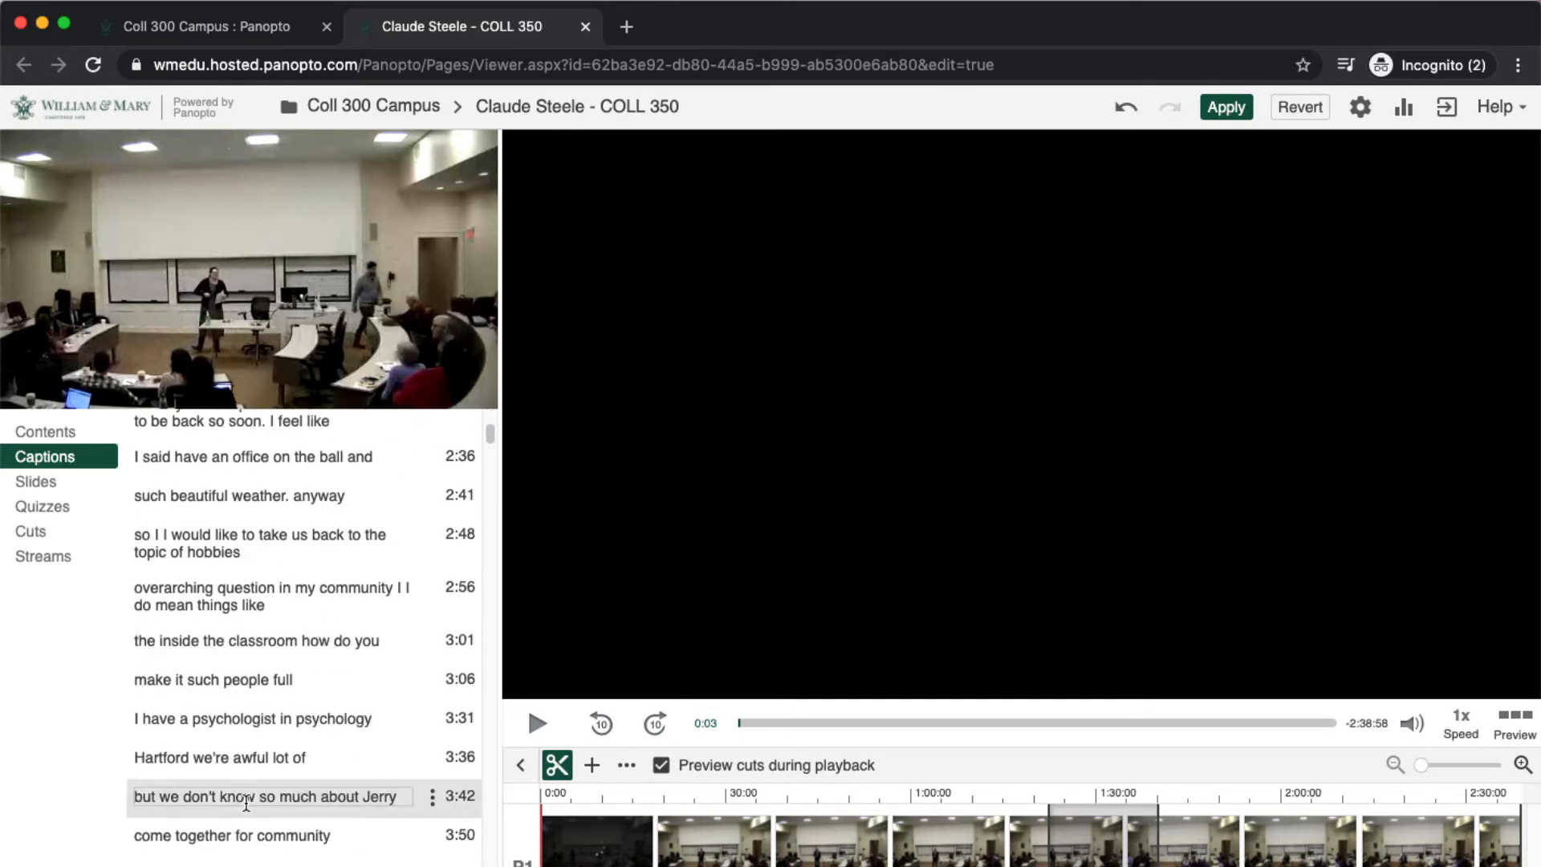
pyautogui.scroll(-20, 246, 802)
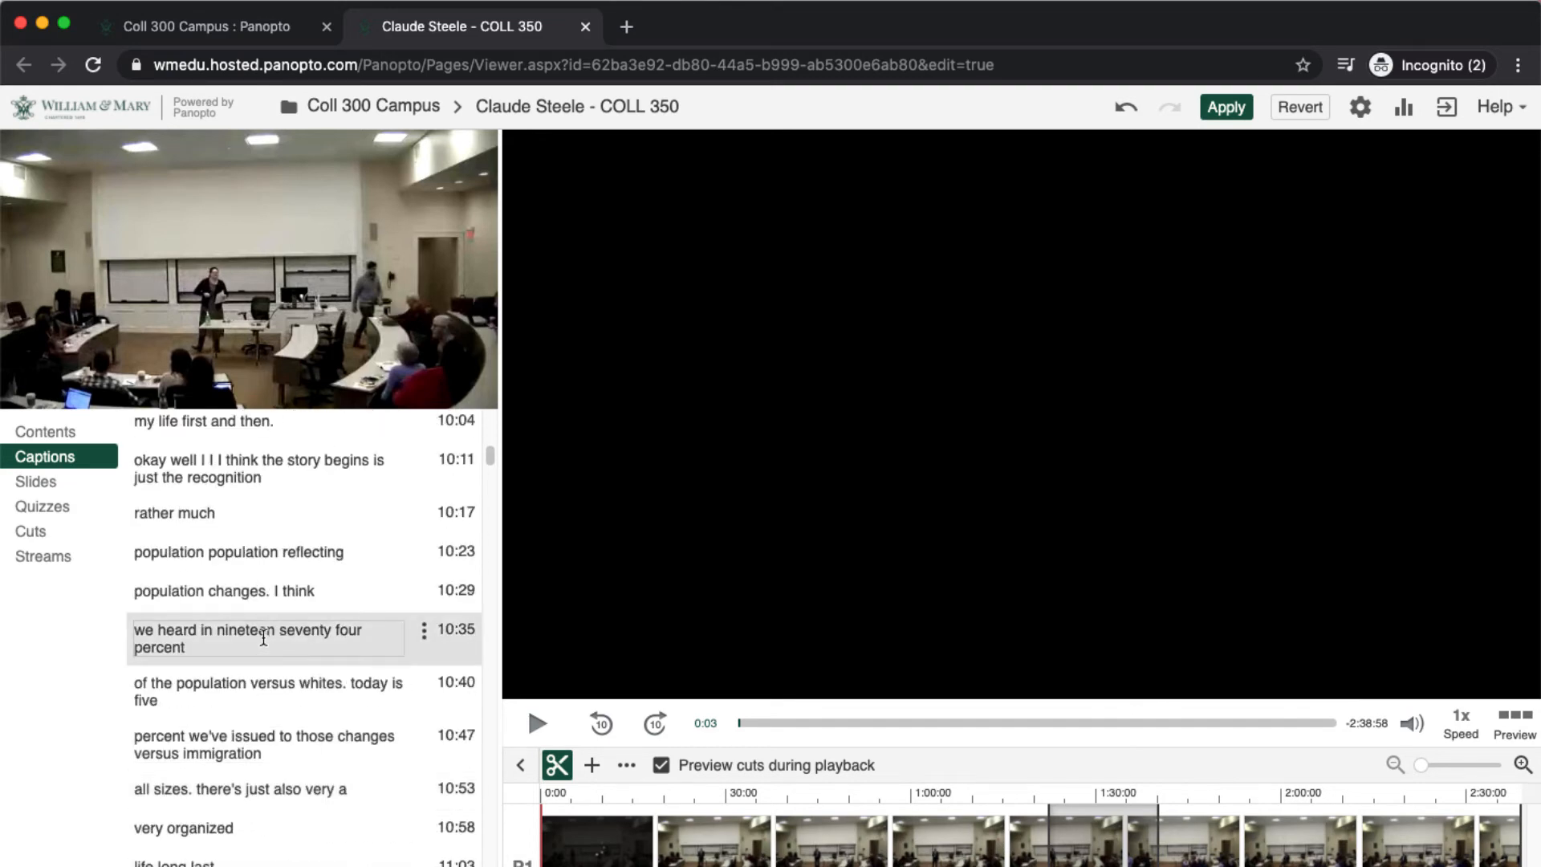
pyautogui.scroll(1, 196, 511)
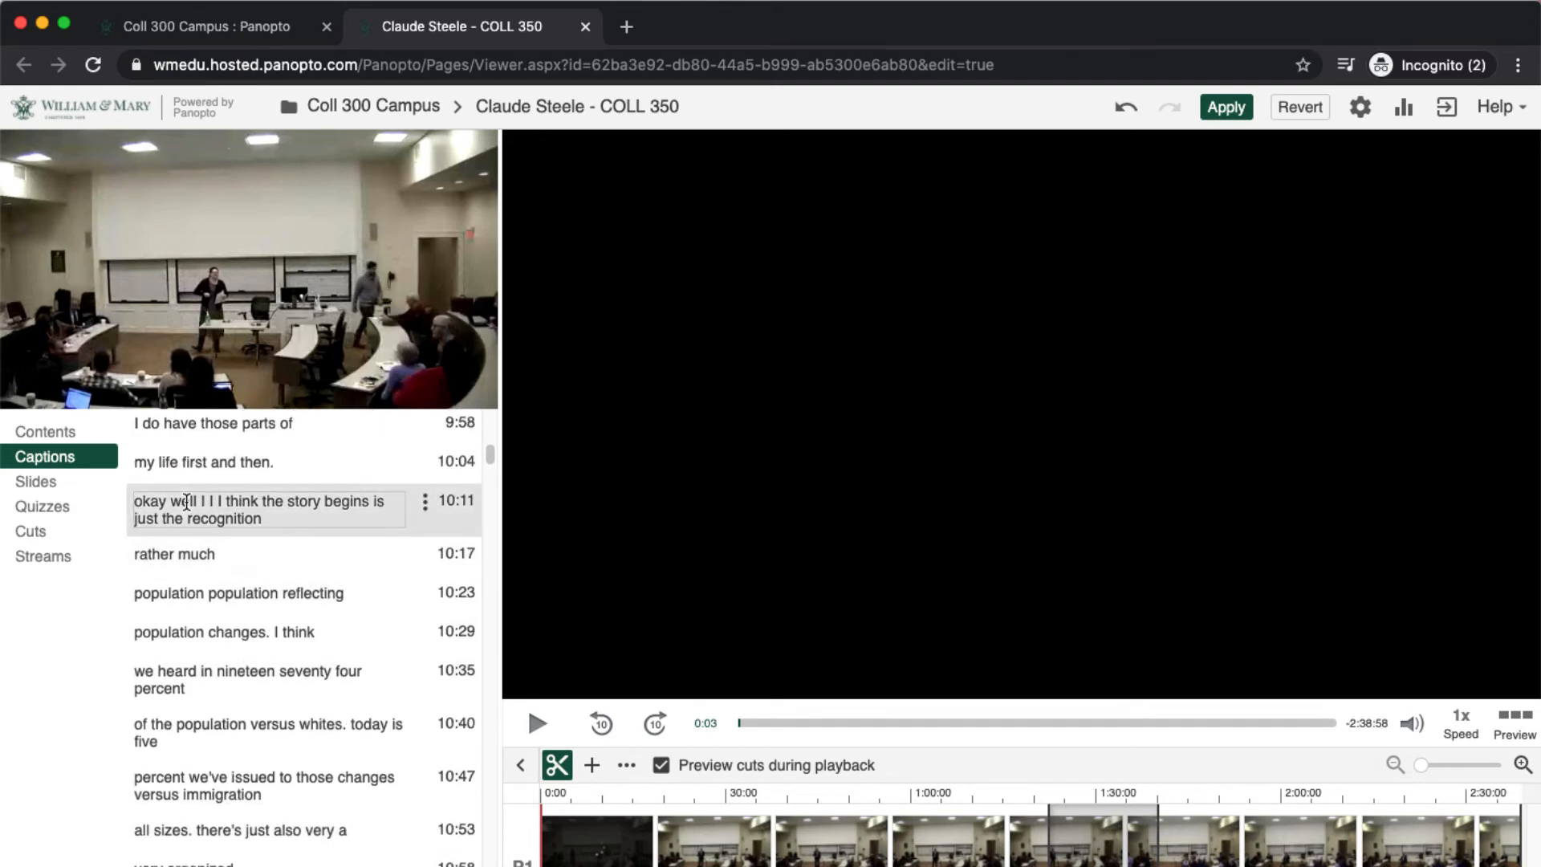
pyautogui.click(170, 464)
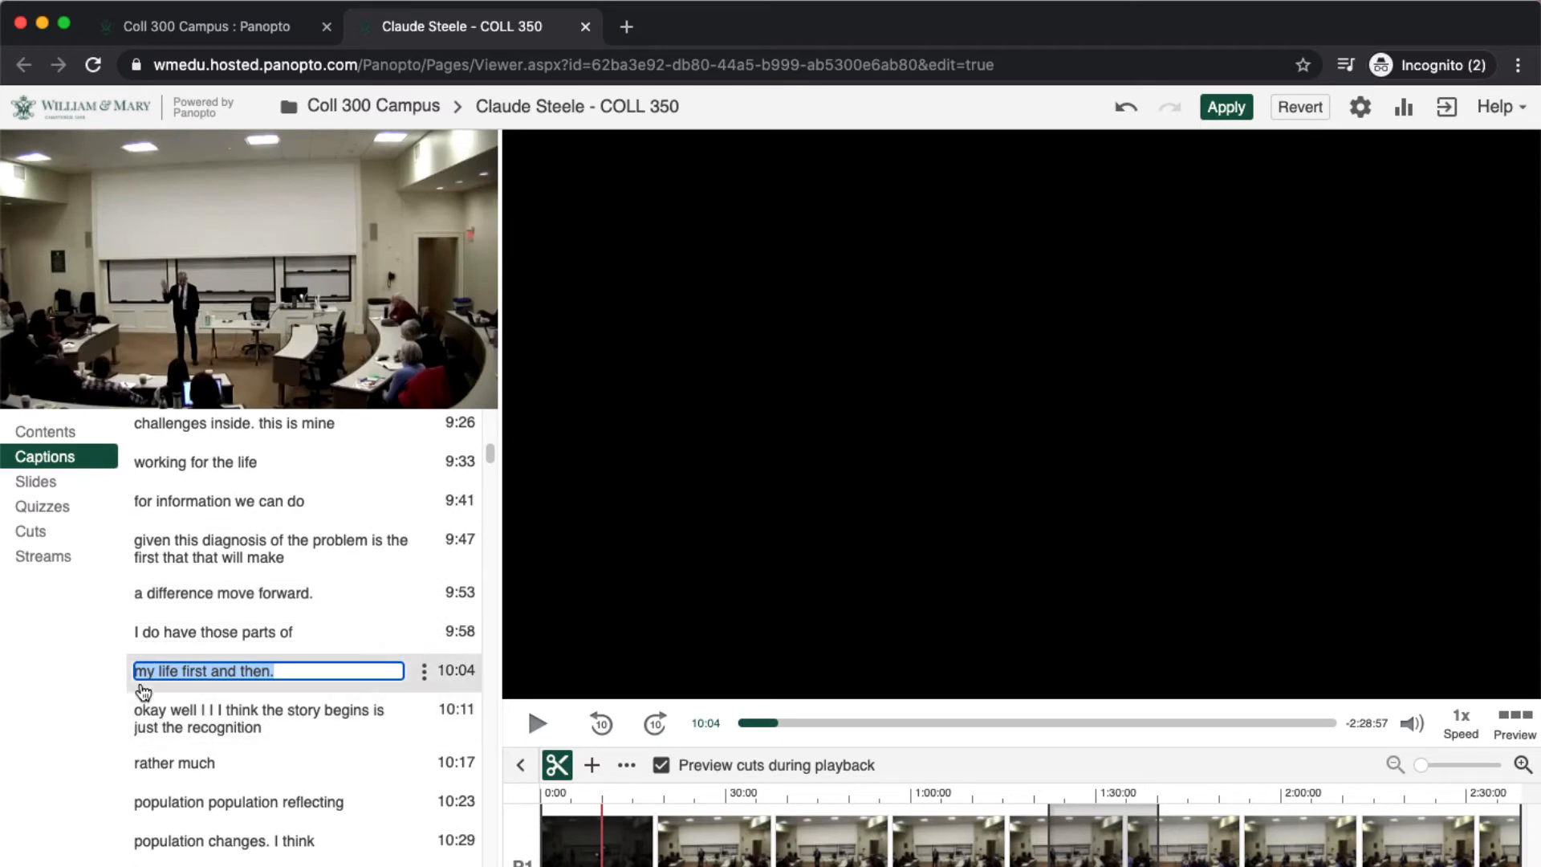
# Step: Edit the 10:04 caption, inserting a run of asterisks and adding a period after 'then'
pyautogui.click(141, 671)
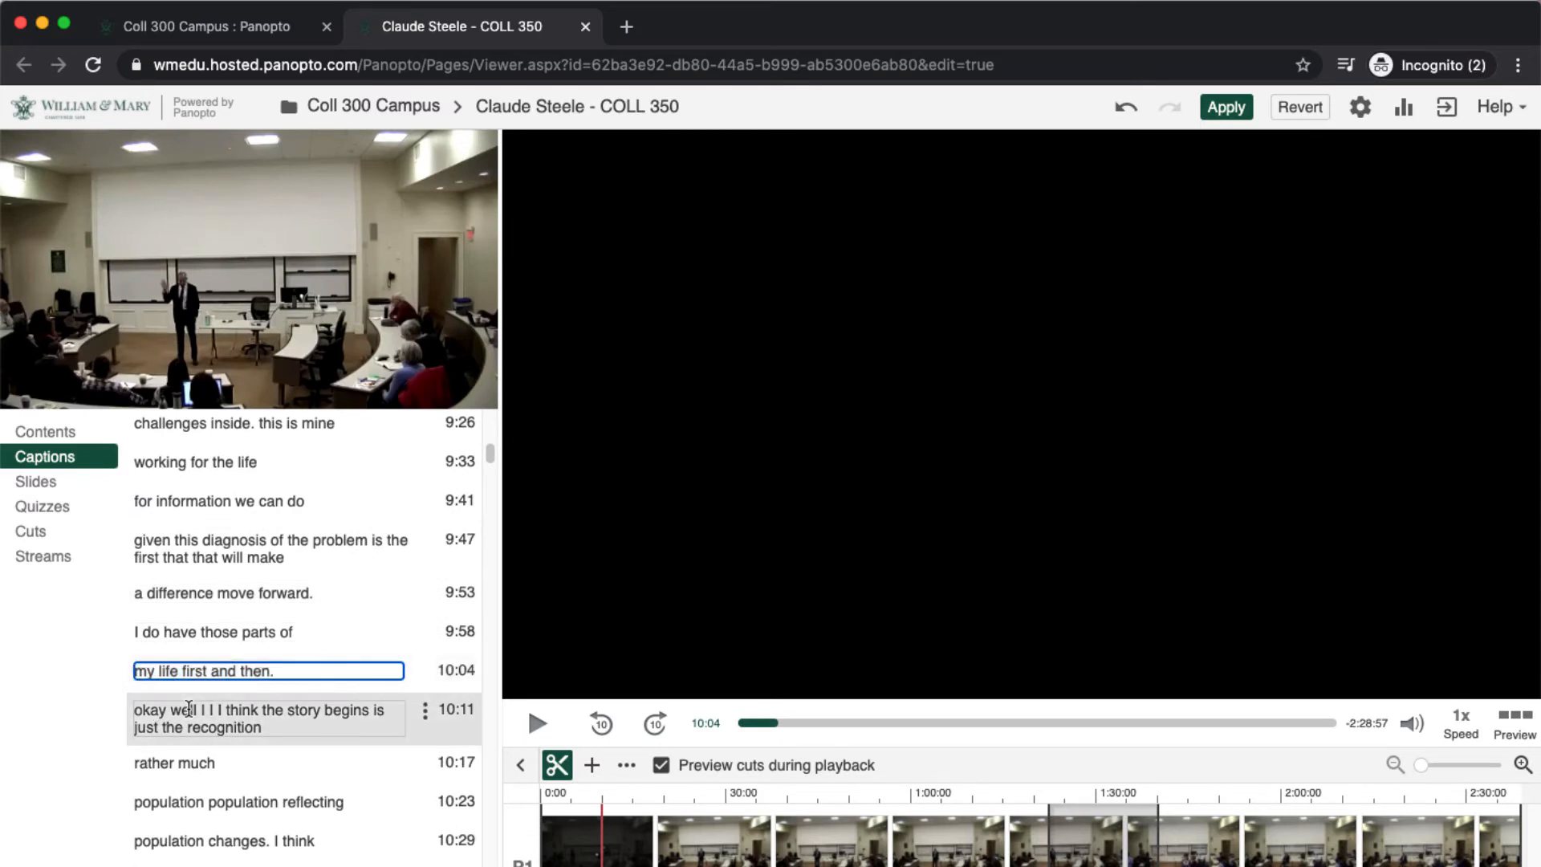
pyautogui.write('****************')
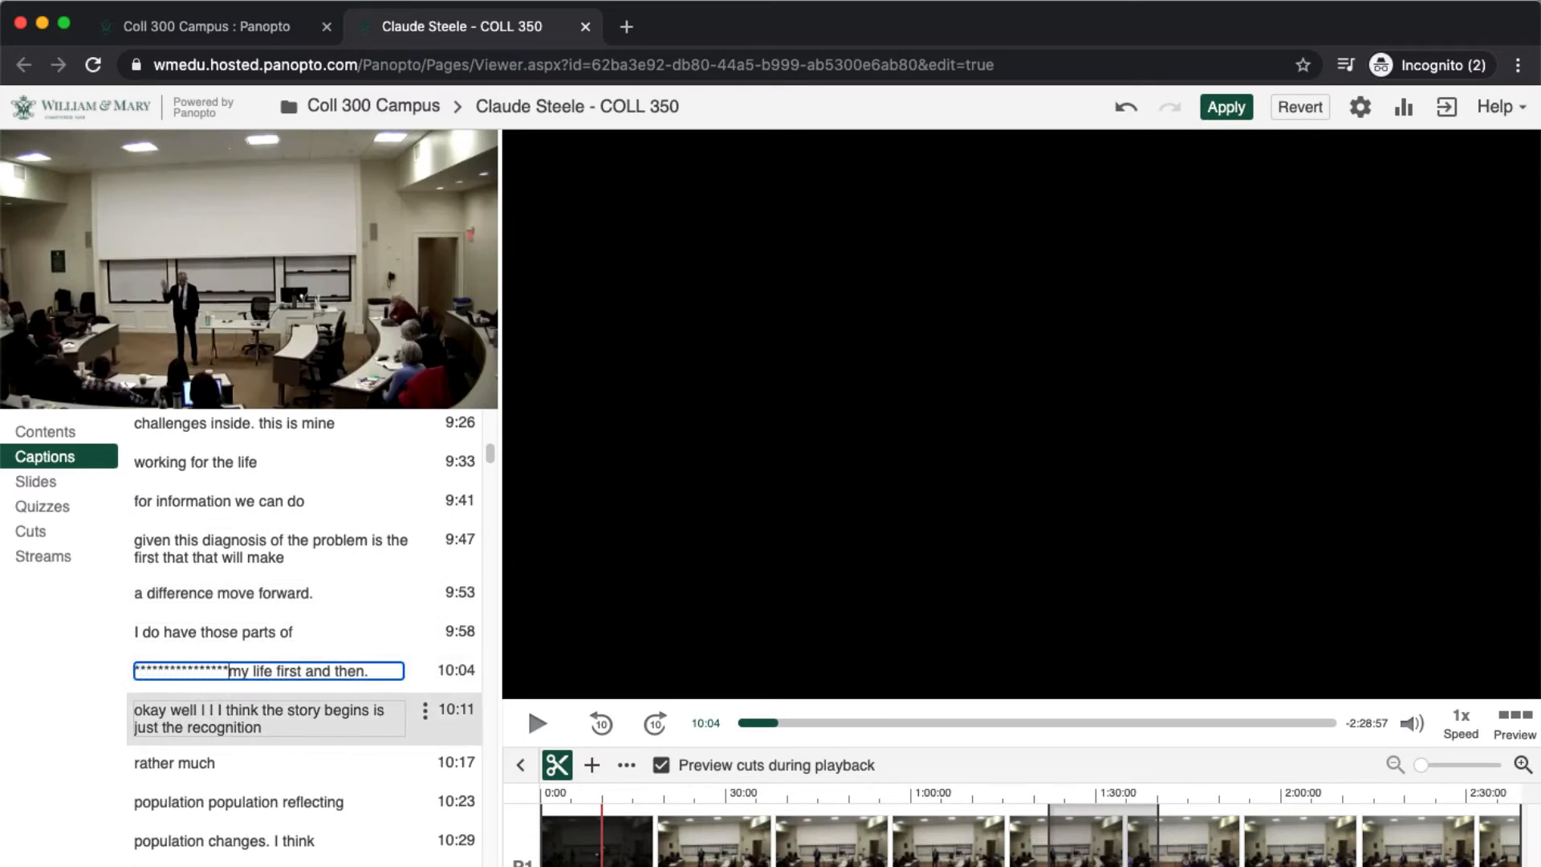
pyautogui.write('************************')
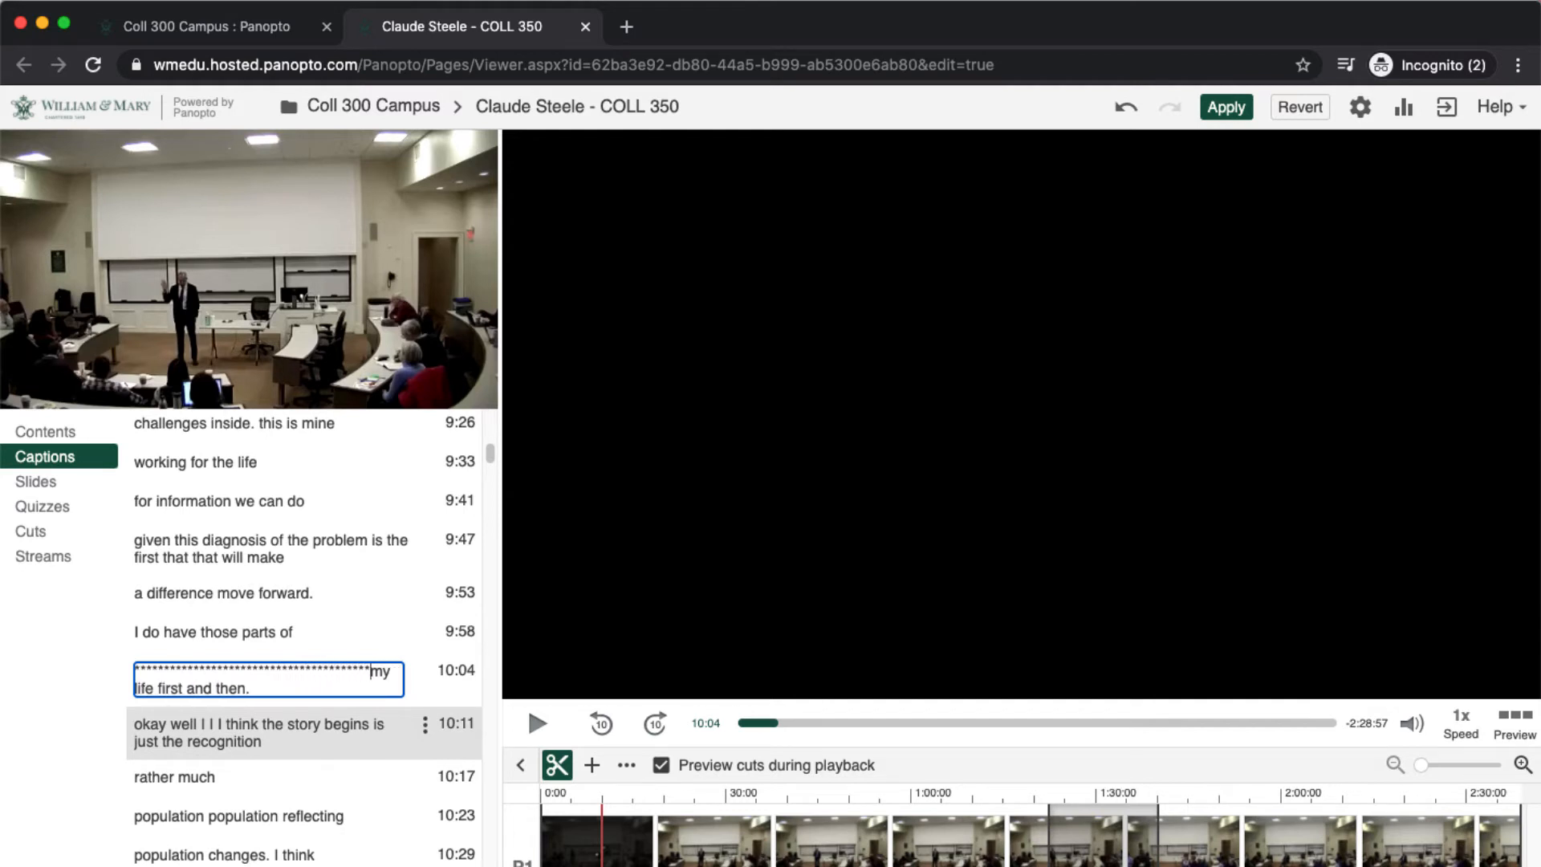
pyautogui.press('Return')
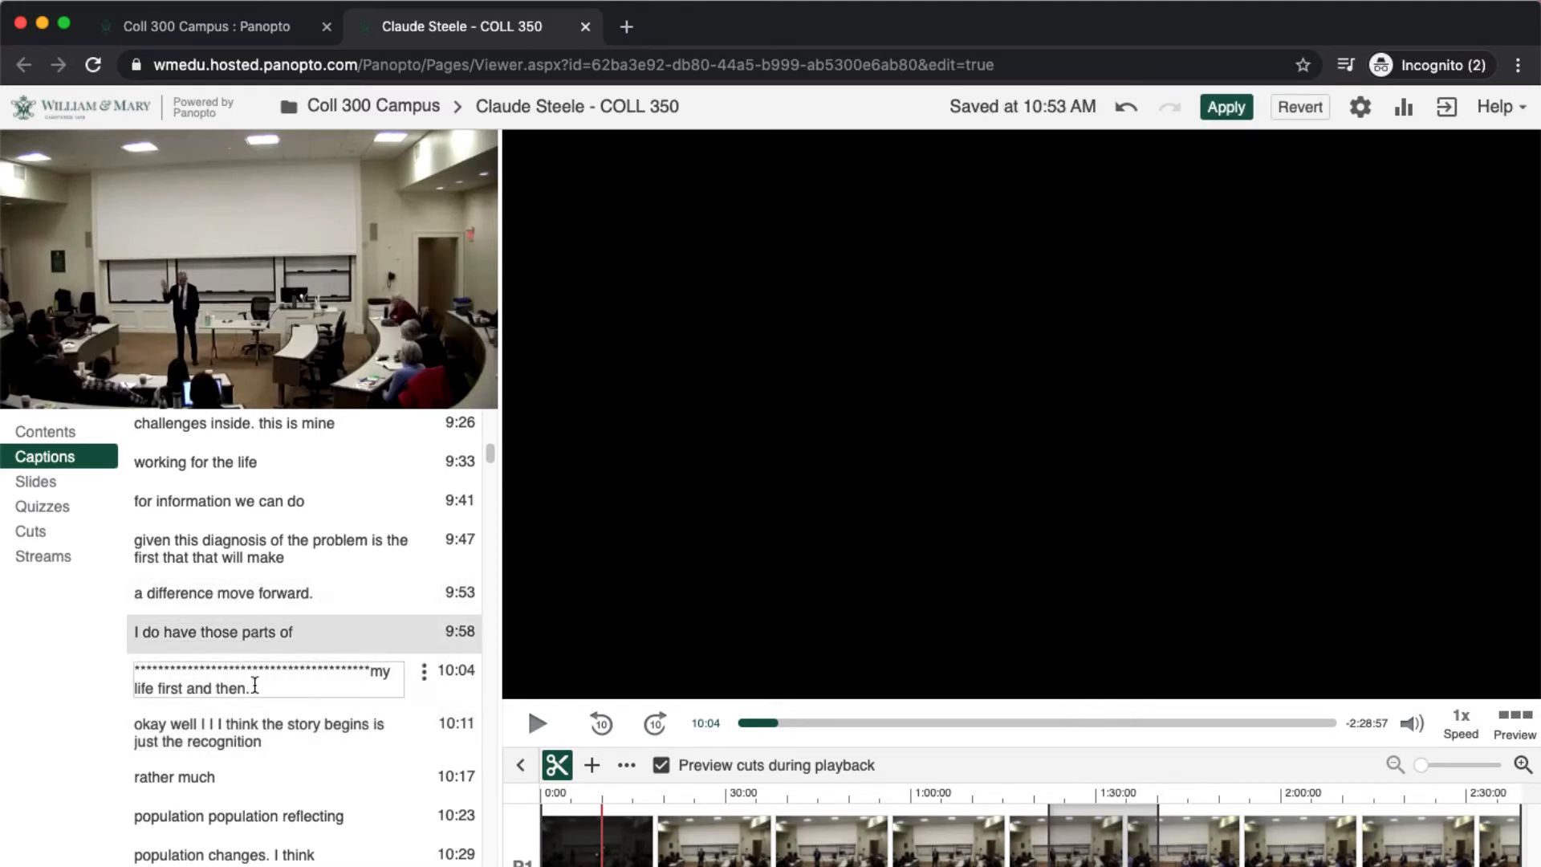
pyautogui.click(251, 685)
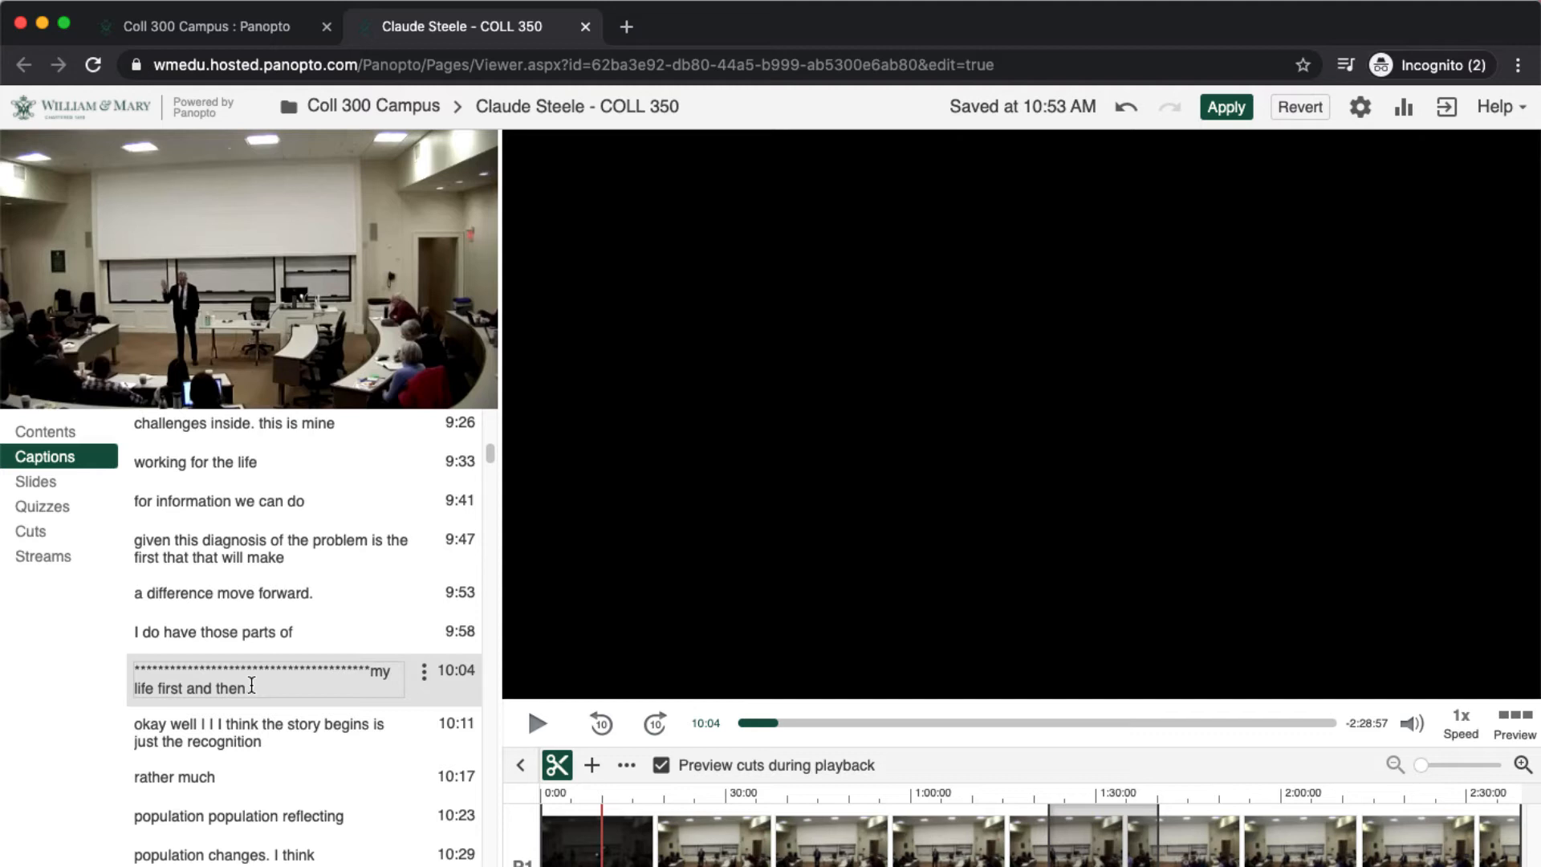
pyautogui.write('.')
pyautogui.press('Return')
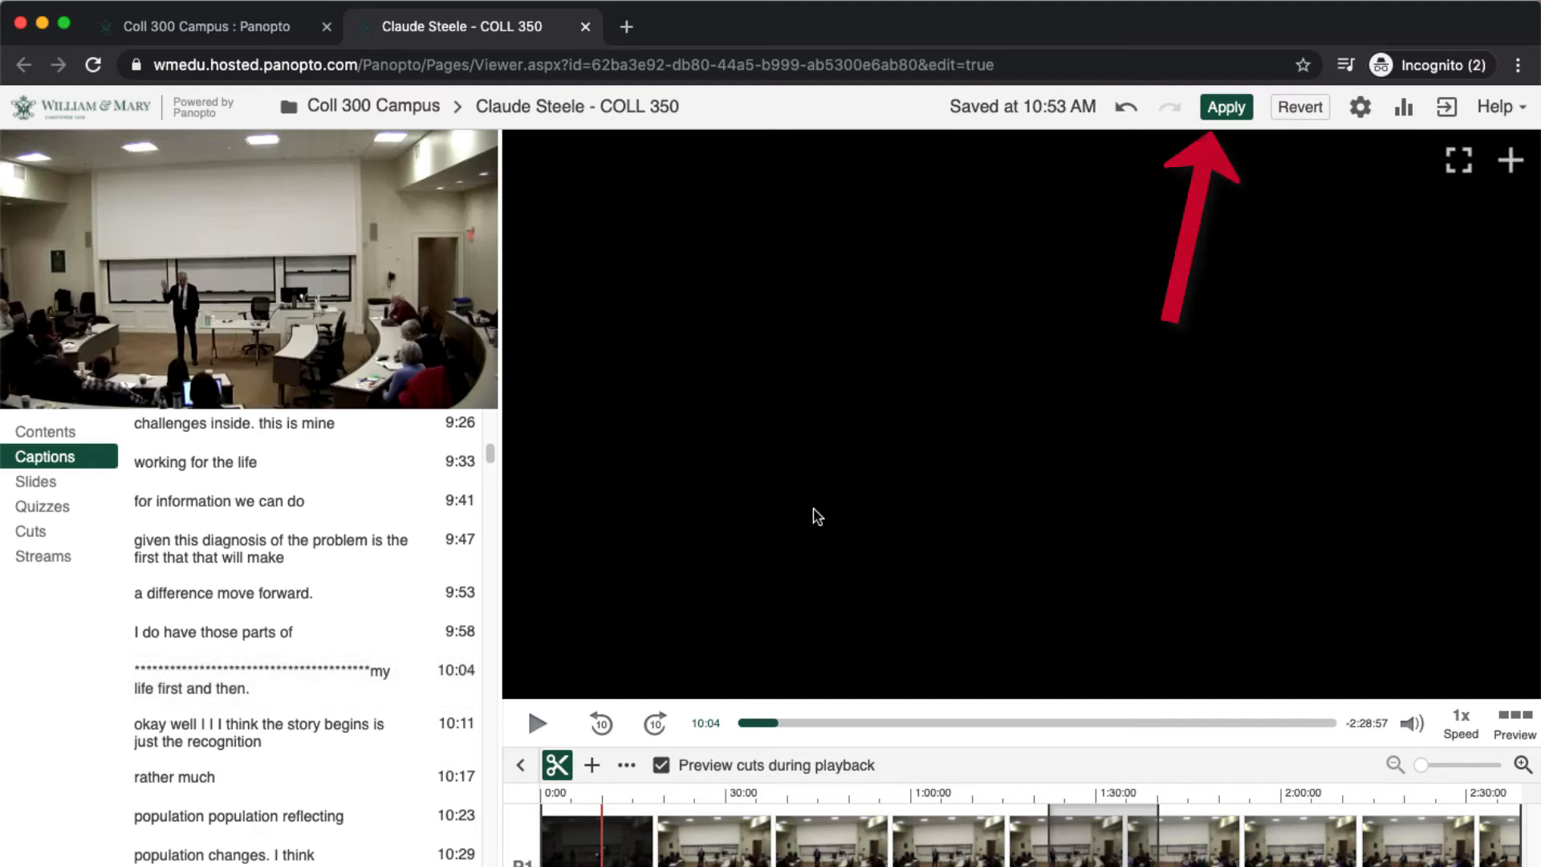
# Step: Apply the caption changes and confirm closing the editor
pyautogui.click(1226, 108)
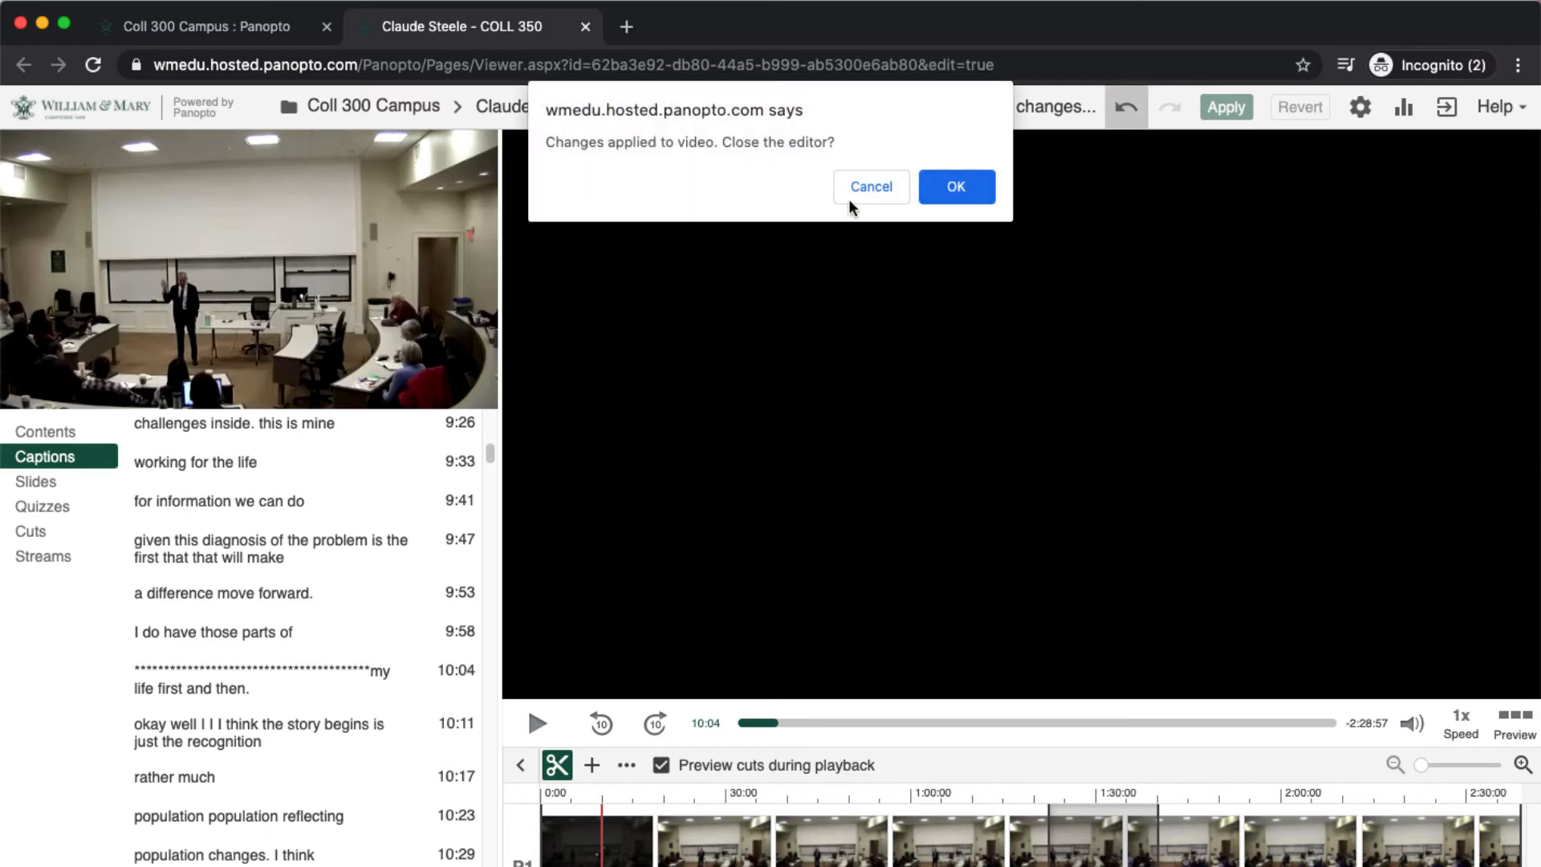
pyautogui.click(954, 186)
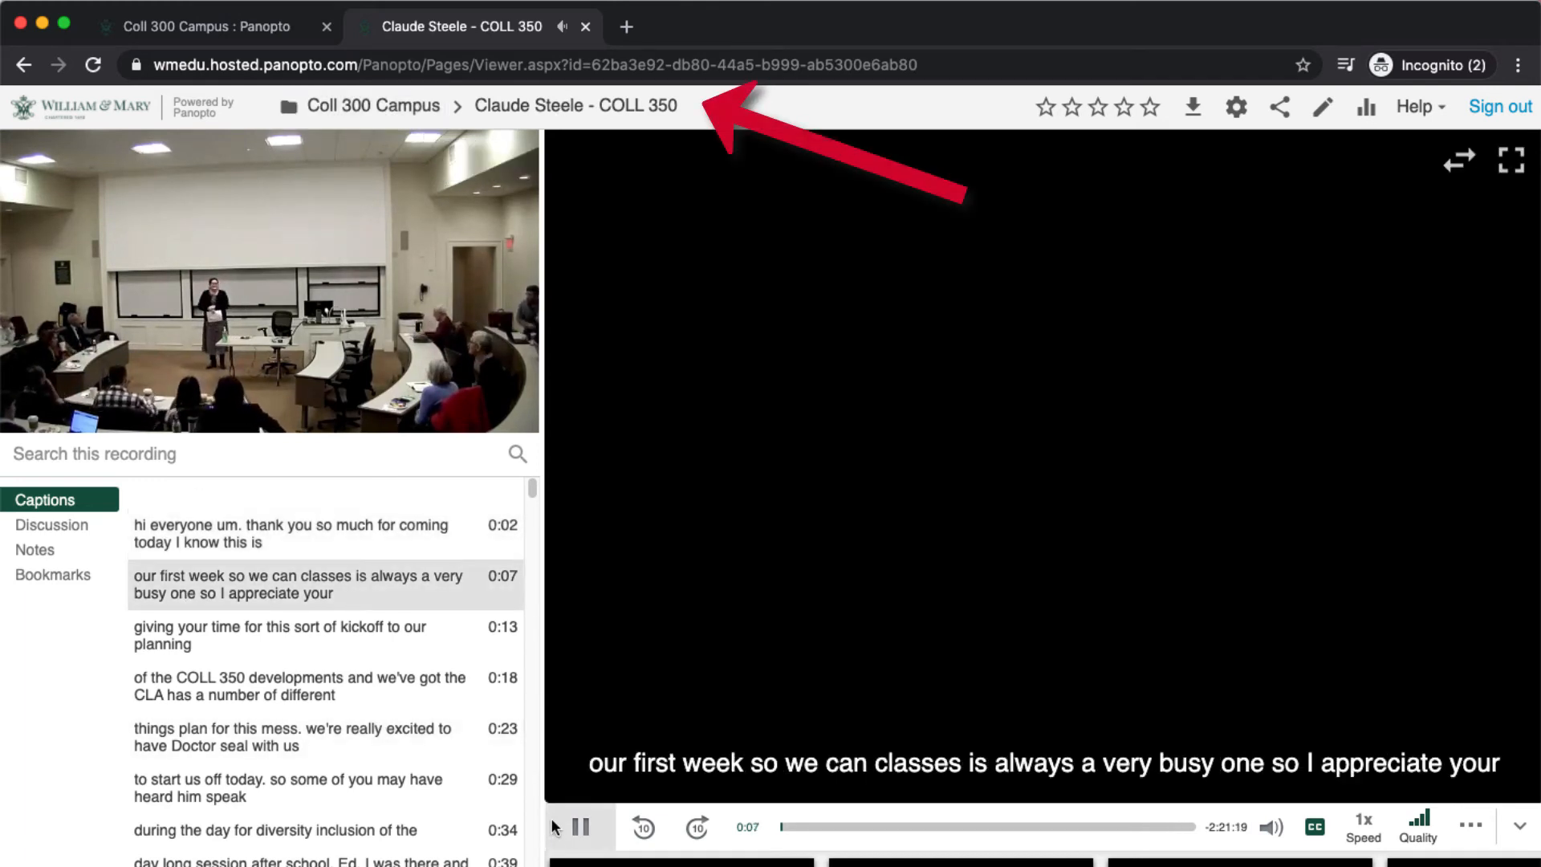
# Step: Pause the captioned playback and open the Coll 300 Campus folder in a new tab
pyautogui.click(580, 827)
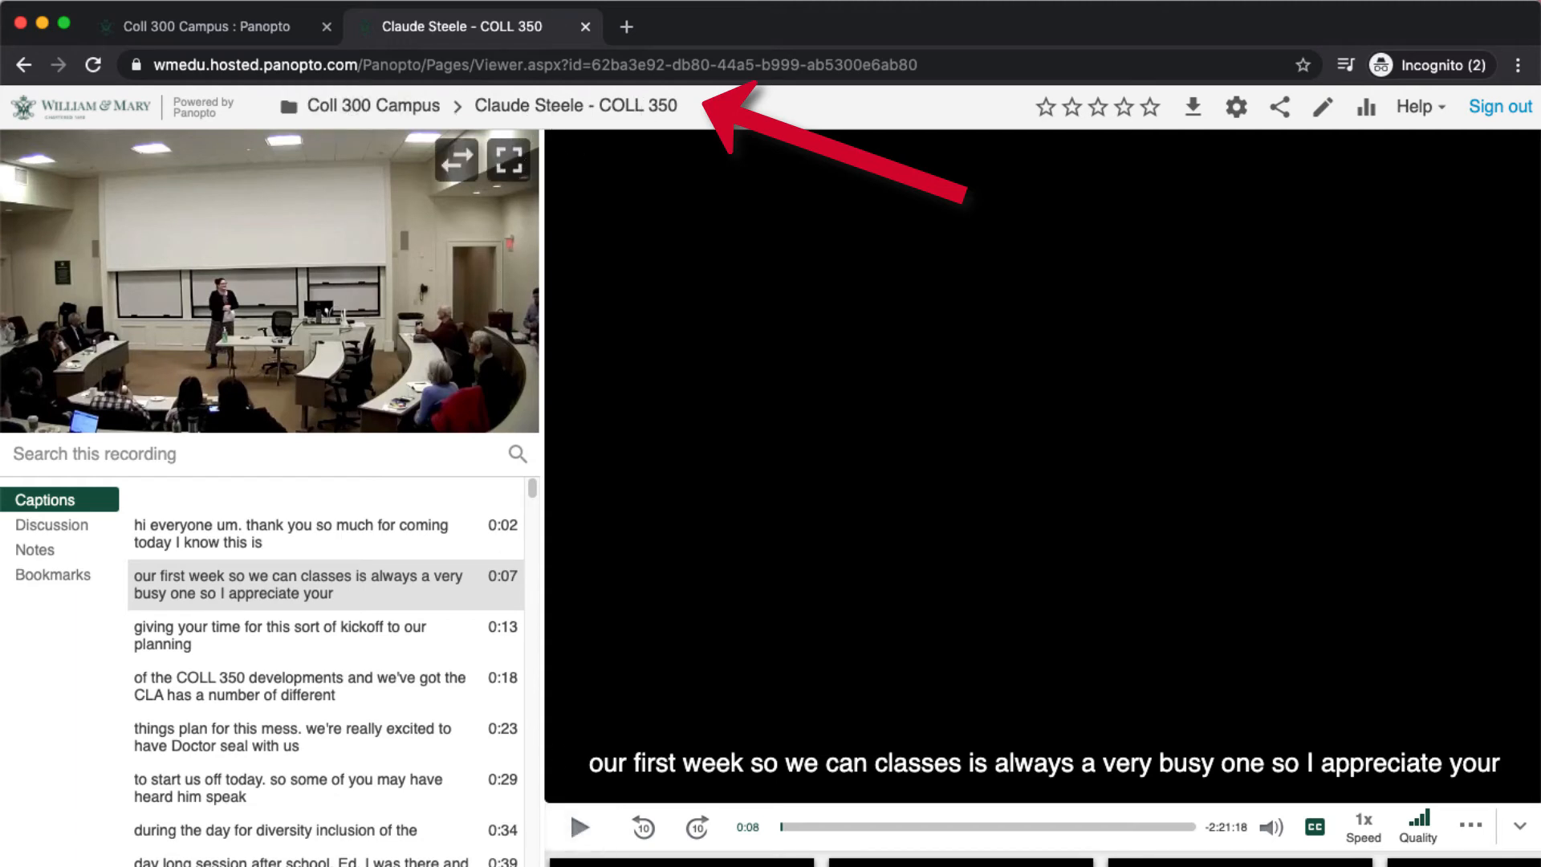
pyautogui.moveTo(678, 105); pyautogui.dragTo(466, 98)
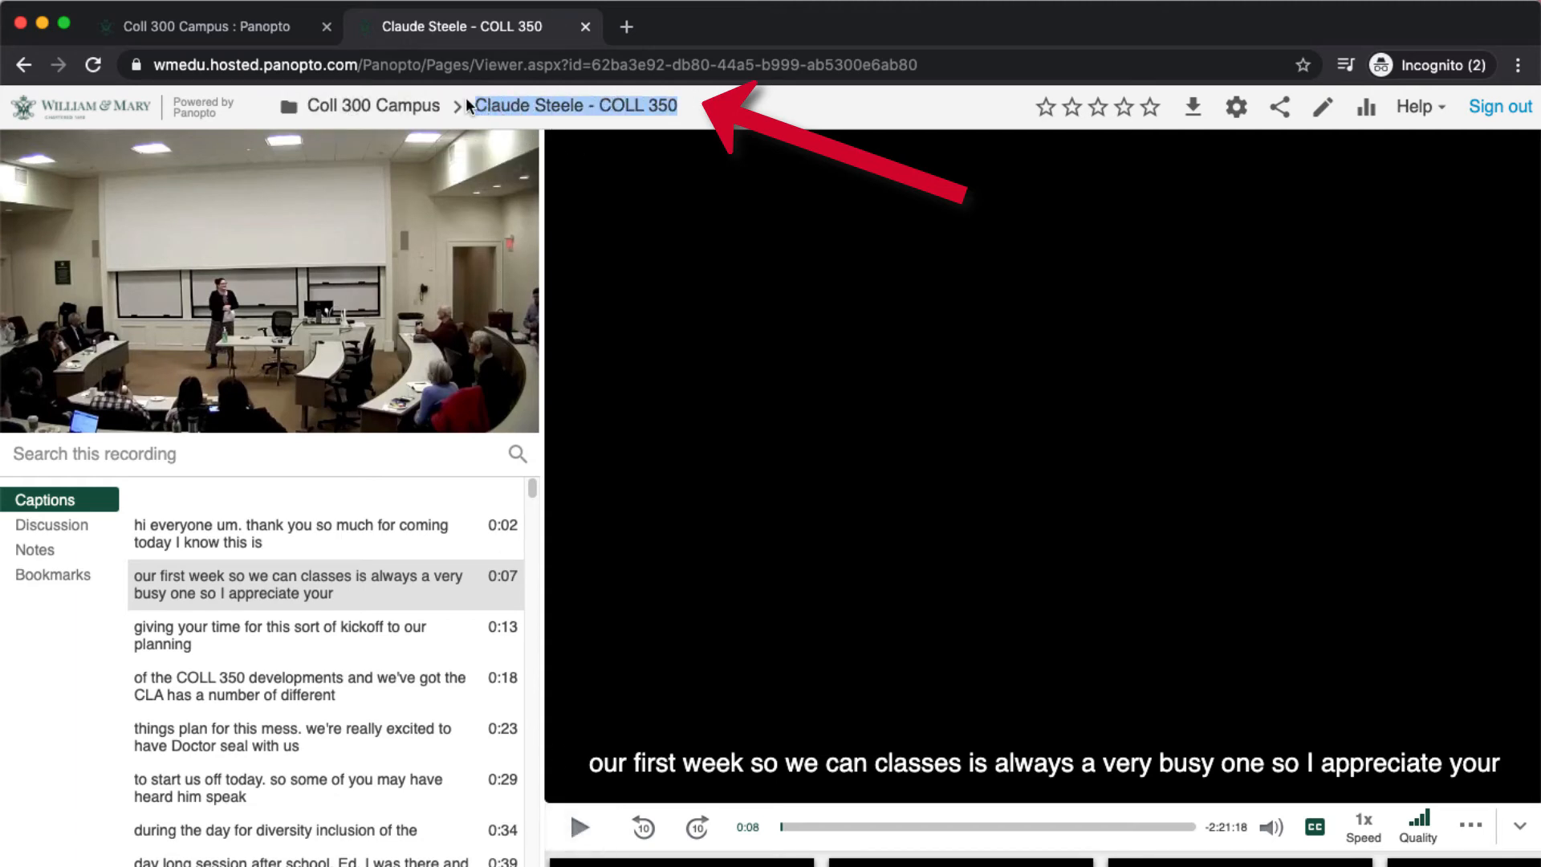
pyautogui.click(336, 110)
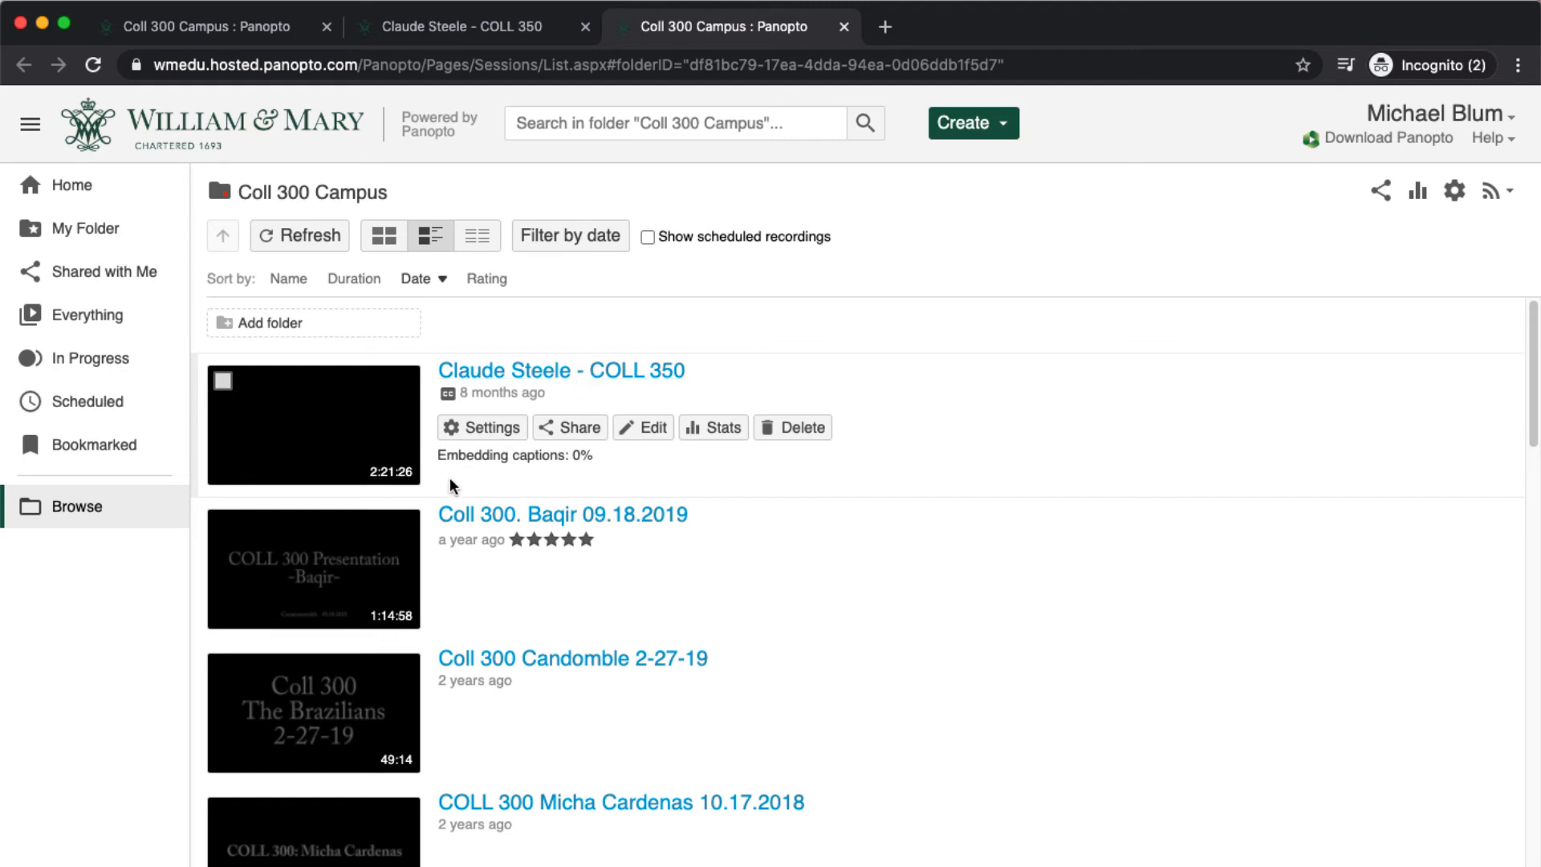
# Step: In the session's Settings, append ' [MB-A]' to 'Claude Steele - COLL 350' and save
pyautogui.click(468, 427)
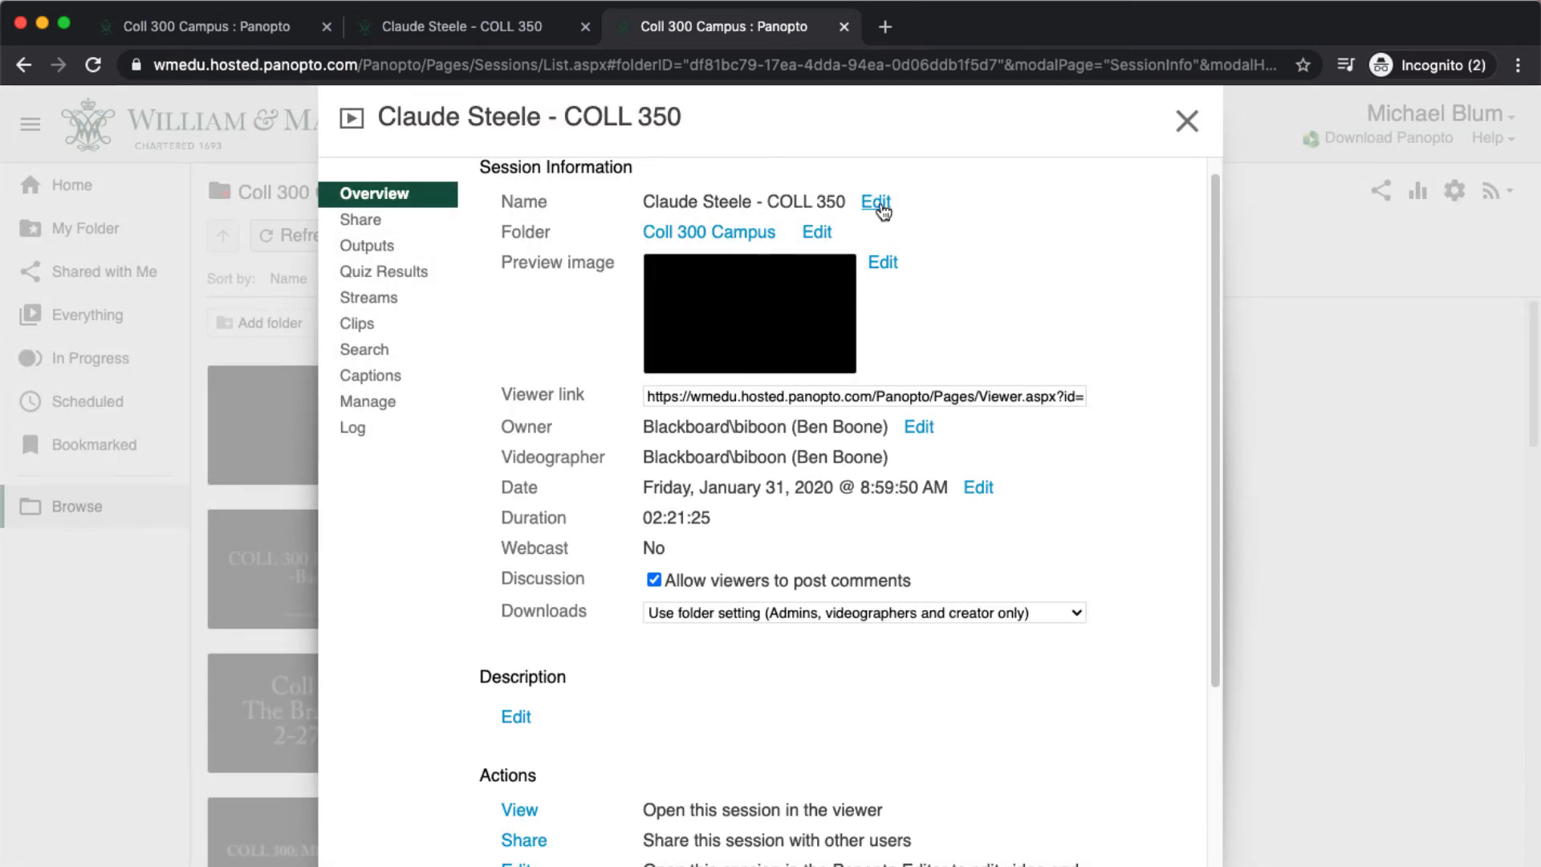
pyautogui.click(876, 202)
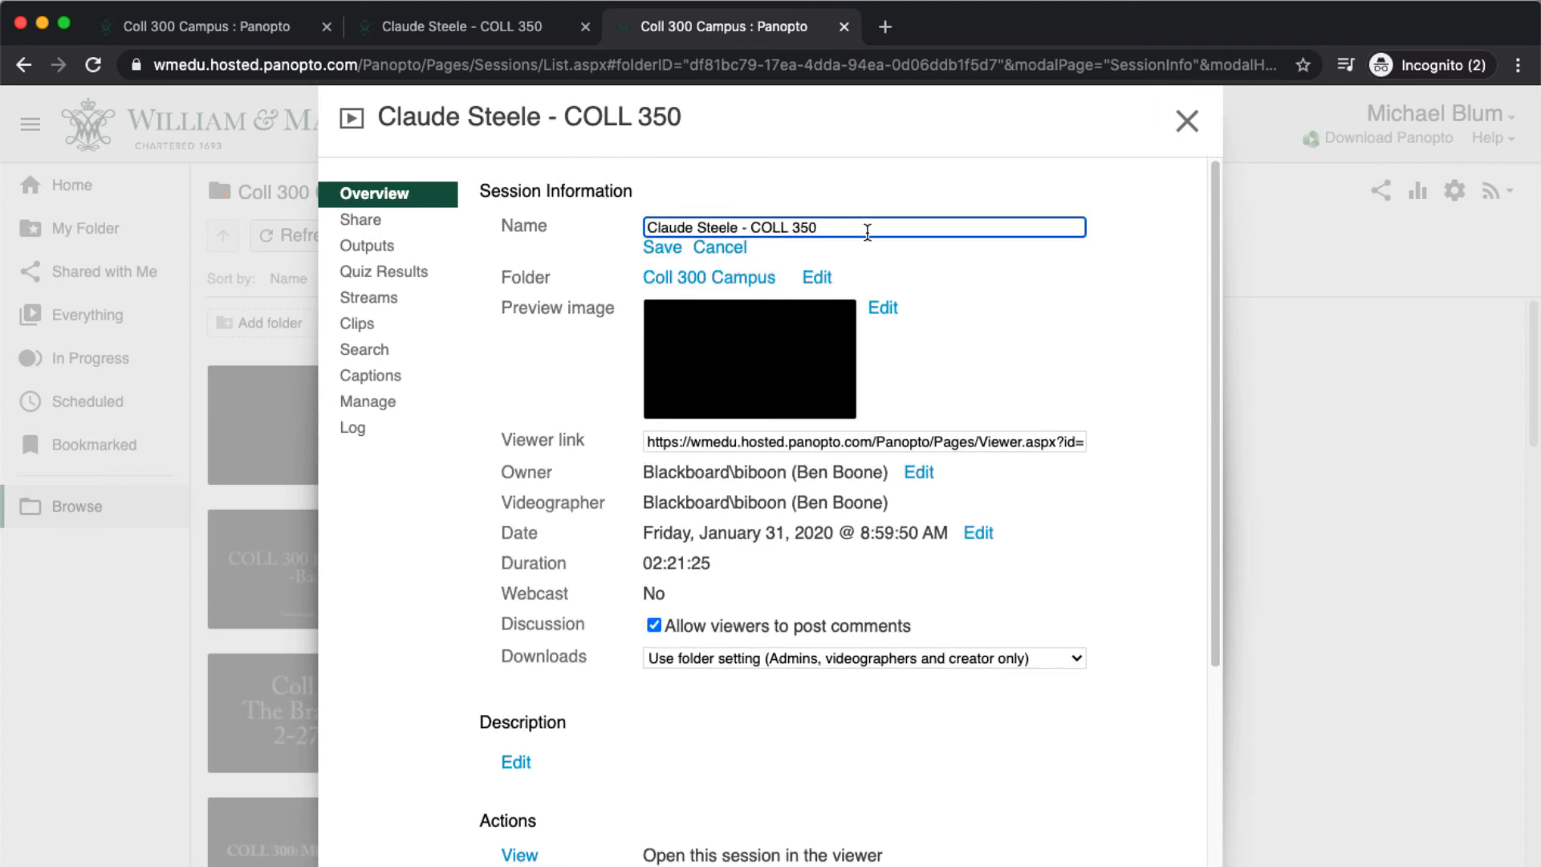
pyautogui.click(869, 228)
pyautogui.write('[MB-A]')
pyautogui.click(663, 248)
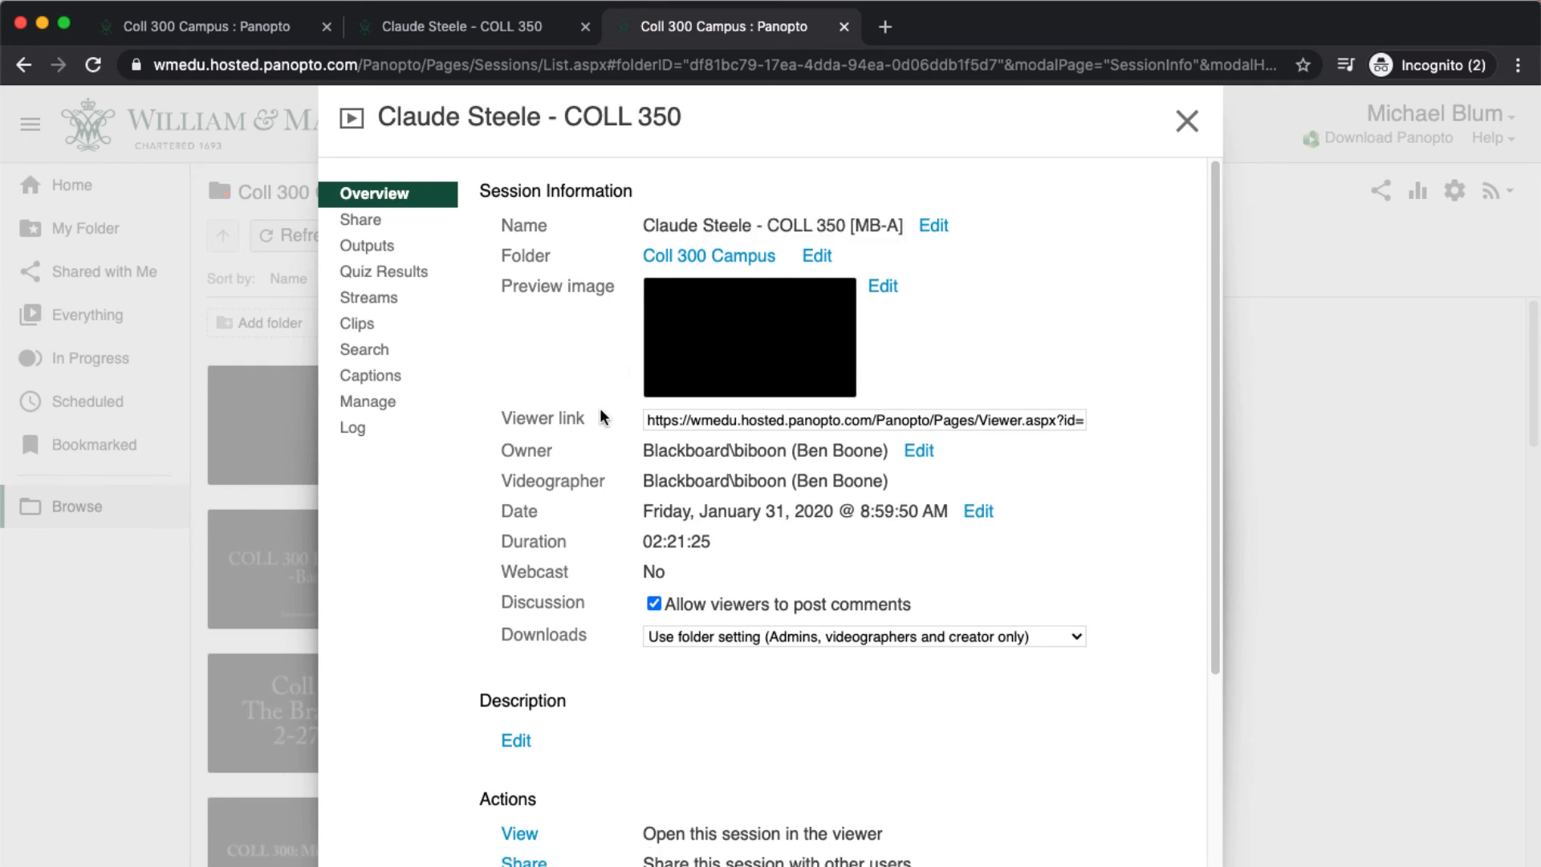
pyautogui.click(1184, 122)
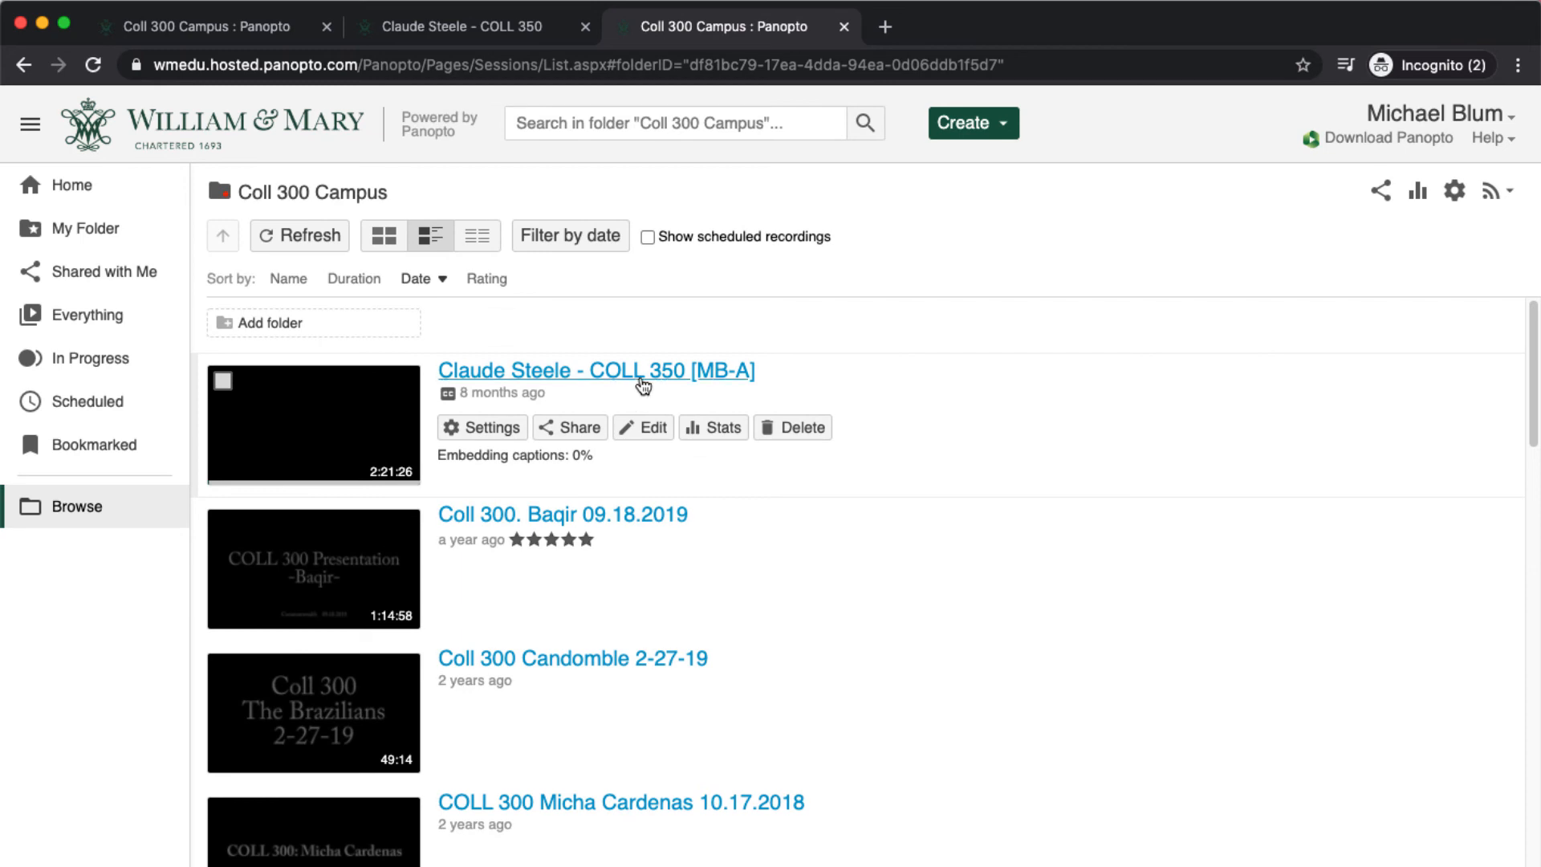
# Step: In the session's Settings, change the name's [MB-A] tag to [MB-W] and save
pyautogui.click(474, 427)
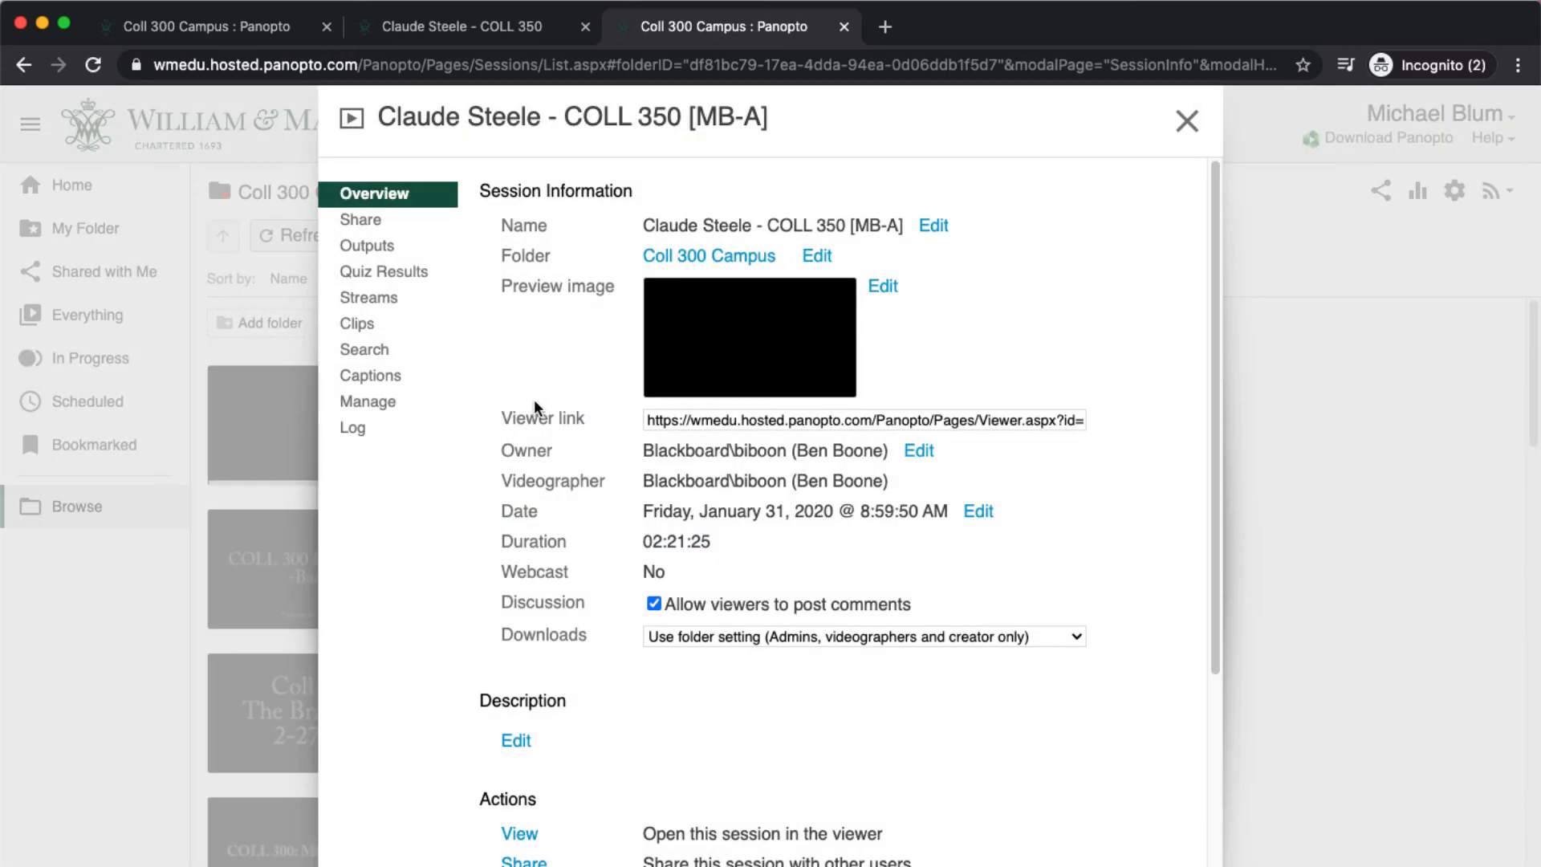
pyautogui.click(933, 226)
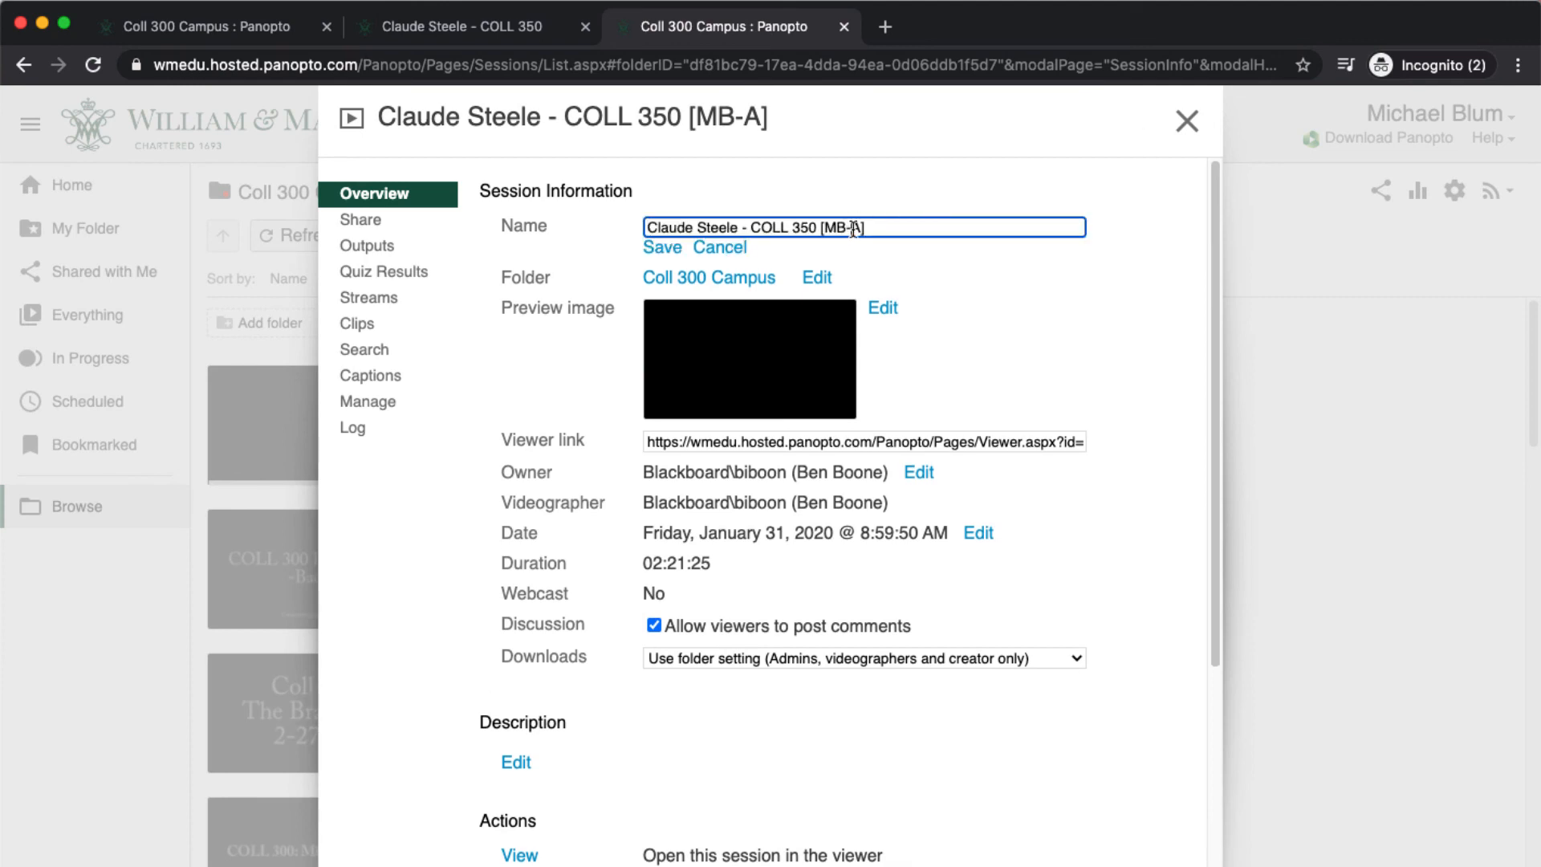
pyautogui.moveTo(851, 229); pyautogui.dragTo(860, 230)
pyautogui.write('W')
pyautogui.click(663, 250)
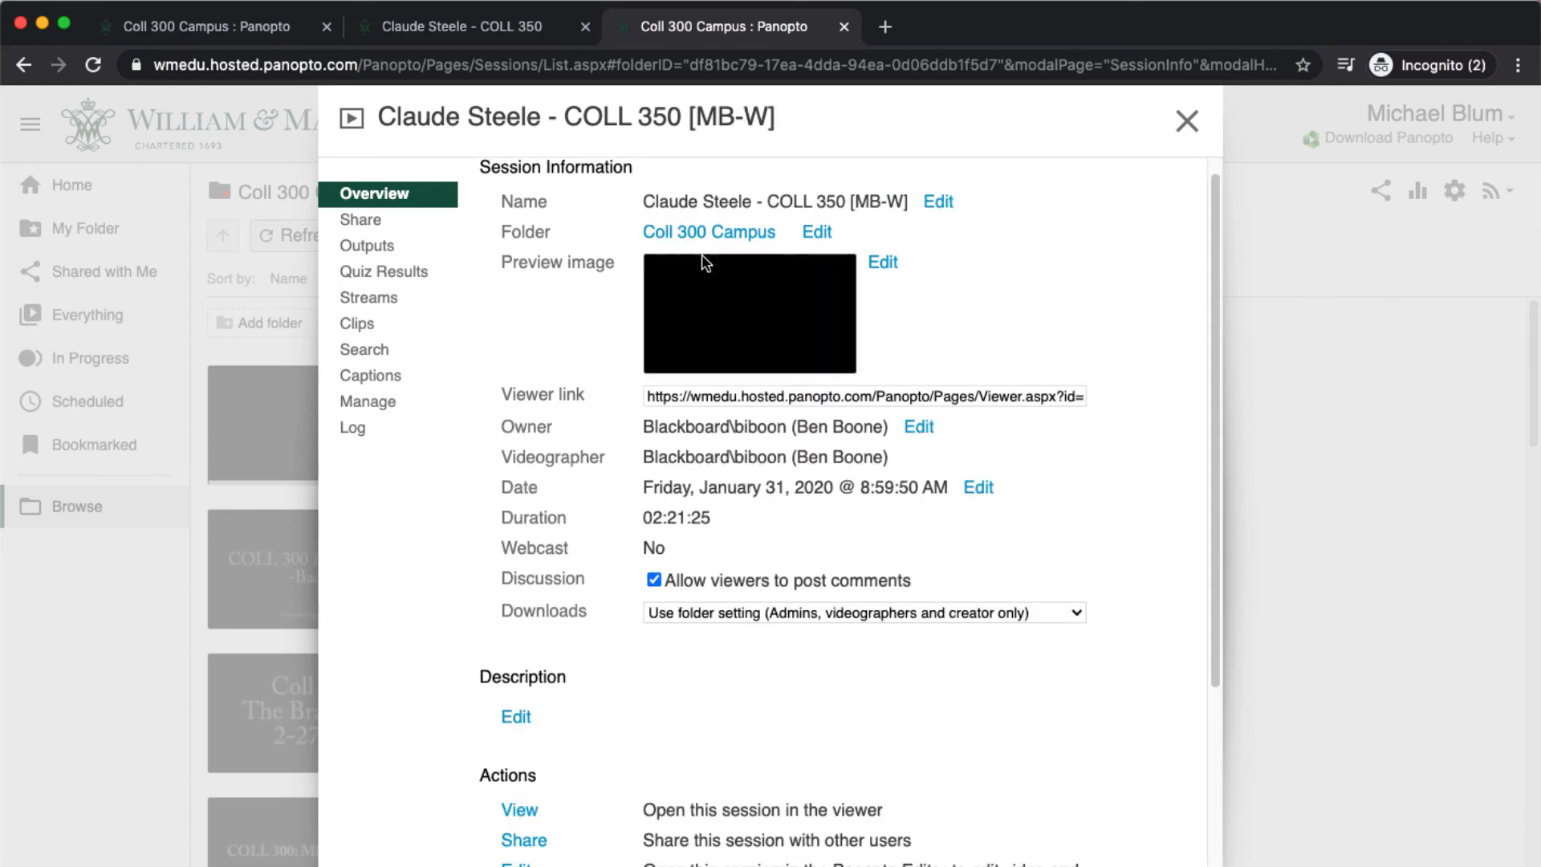
pyautogui.click(1186, 129)
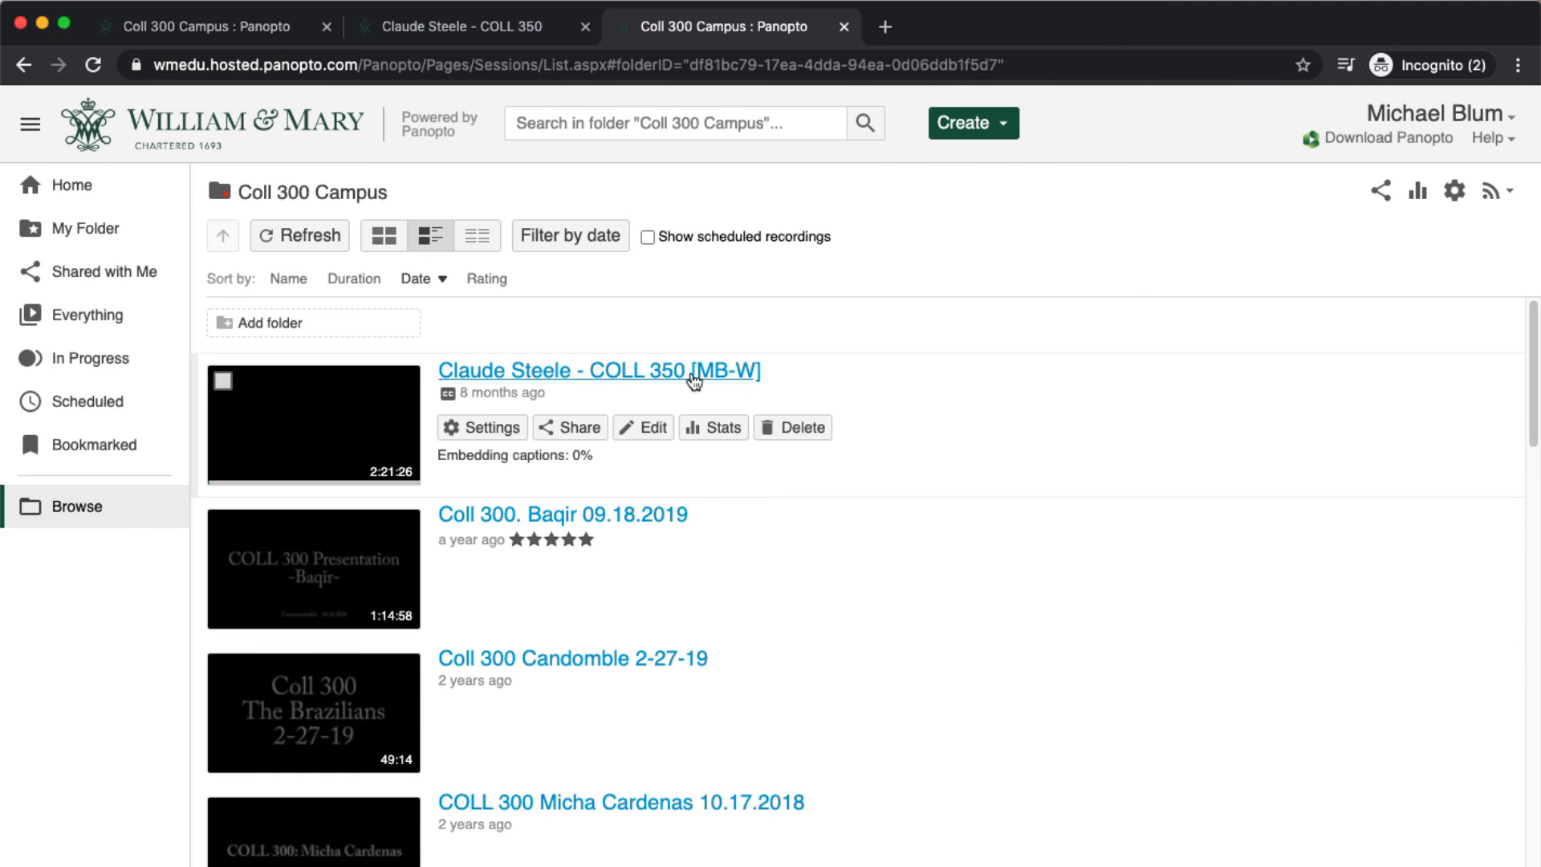
pyautogui.click(482, 427)
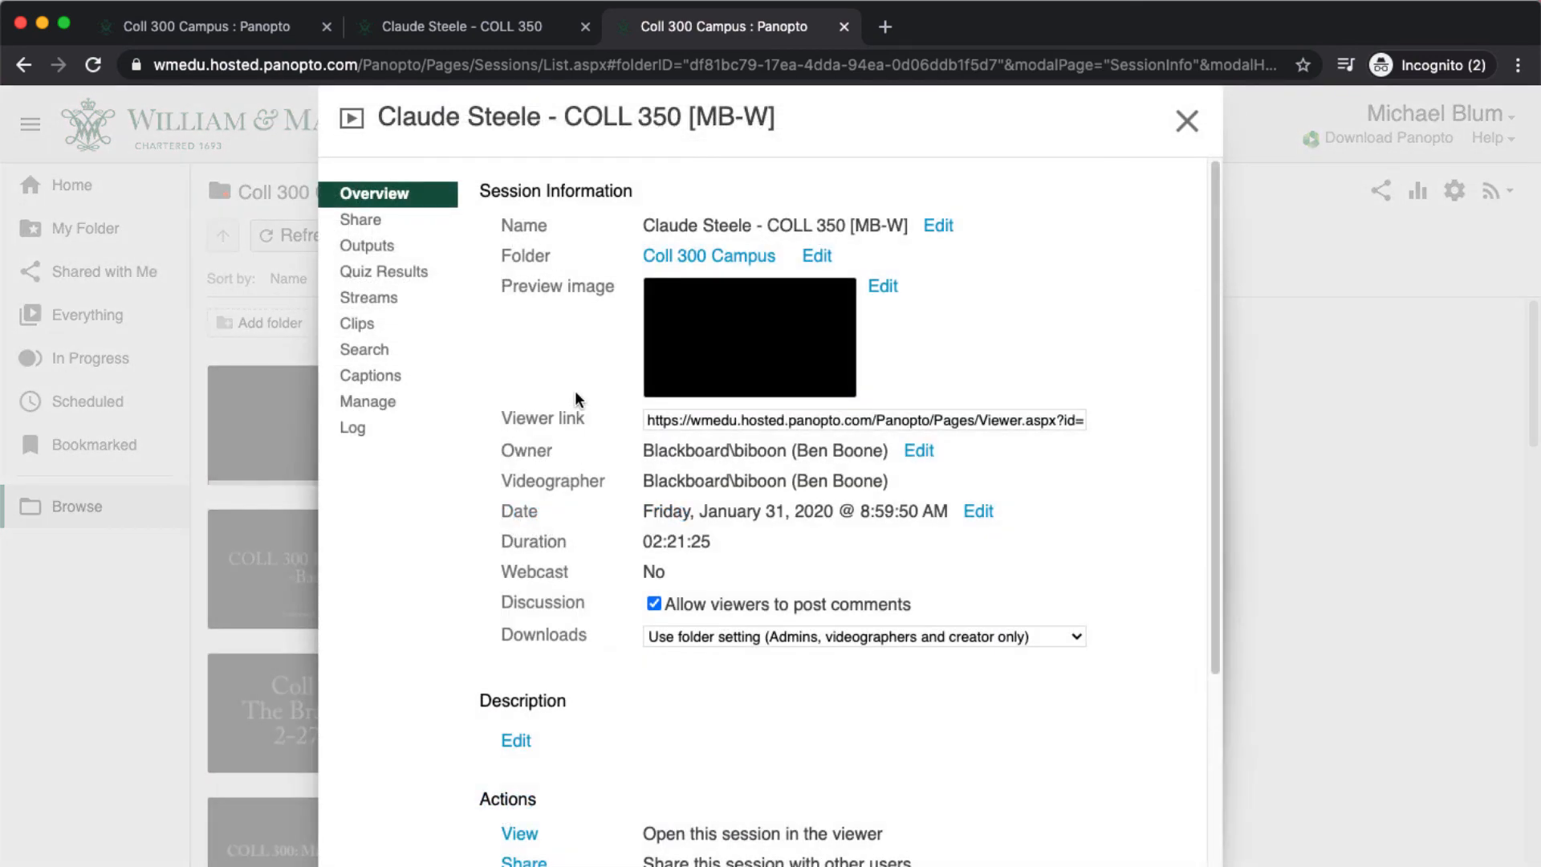
pyautogui.click(952, 225)
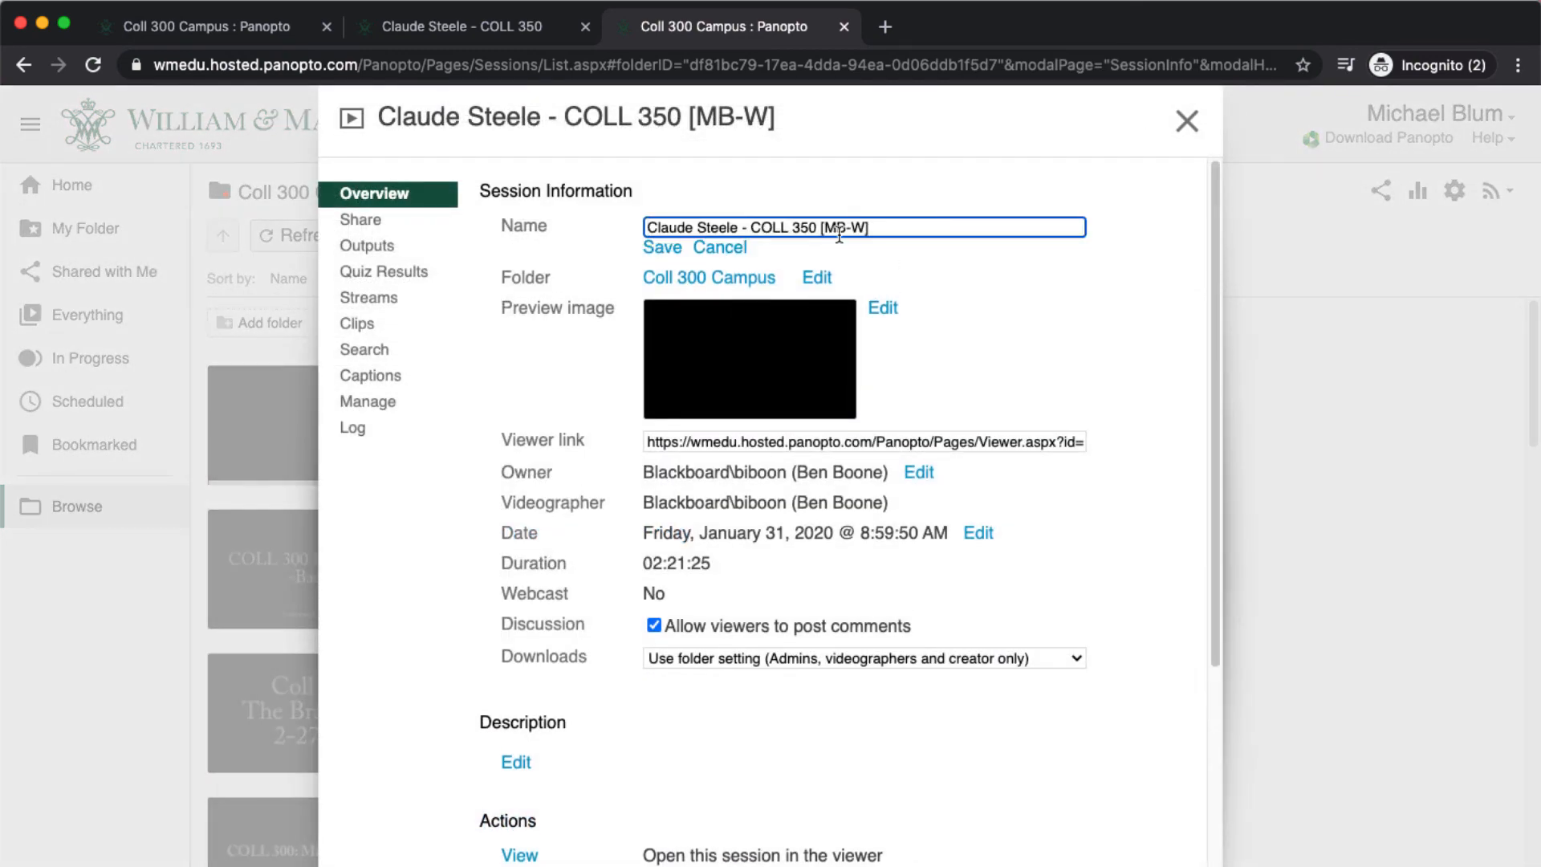
pyautogui.moveTo(857, 223); pyautogui.dragTo(863, 224)
pyautogui.write('C]')
pyautogui.click(662, 247)
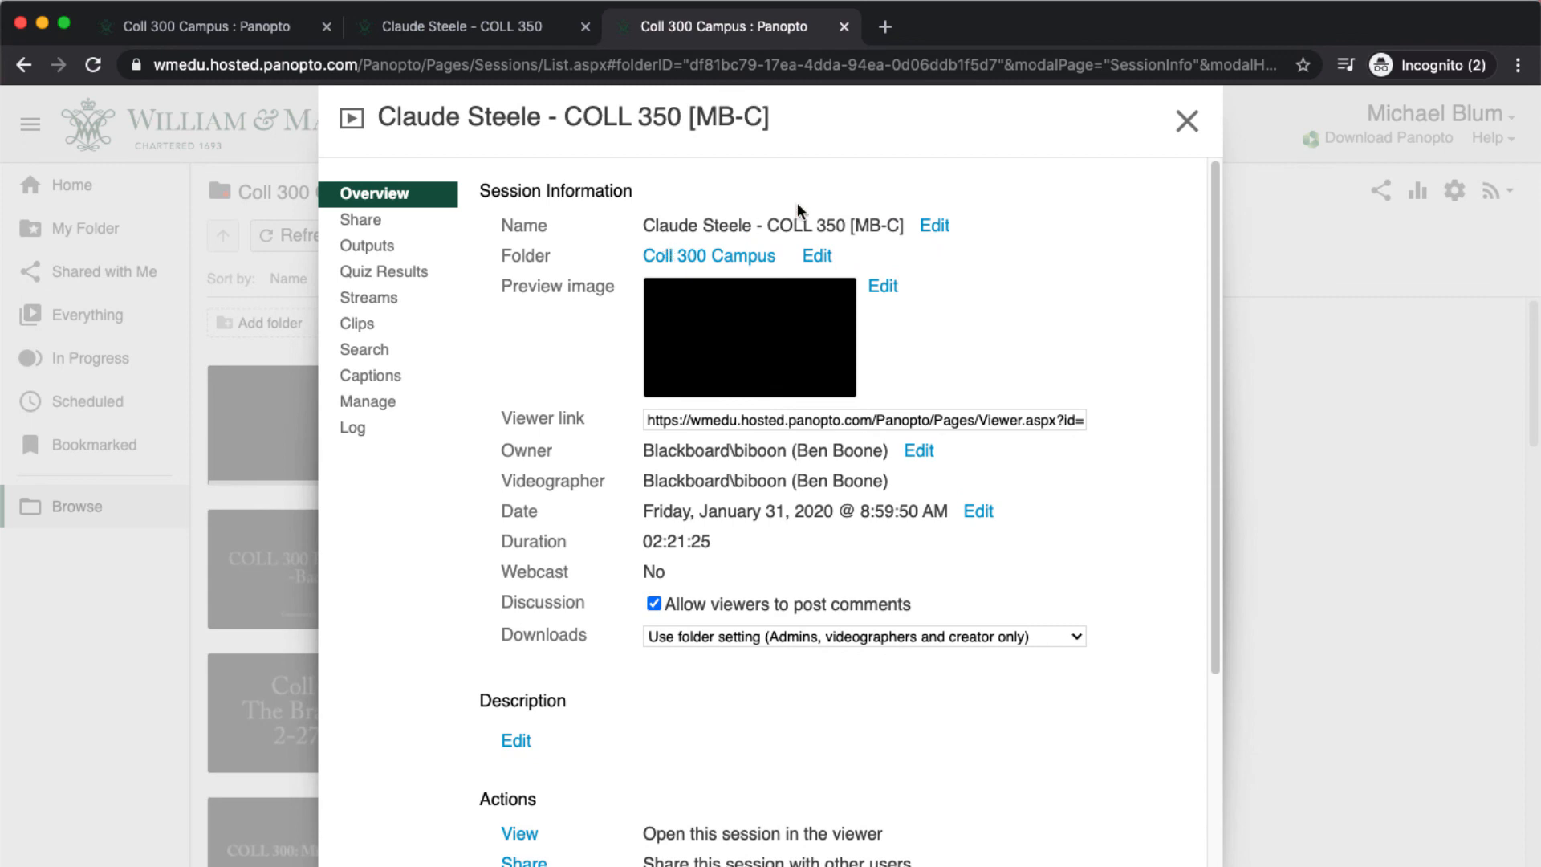
pyautogui.click(1188, 122)
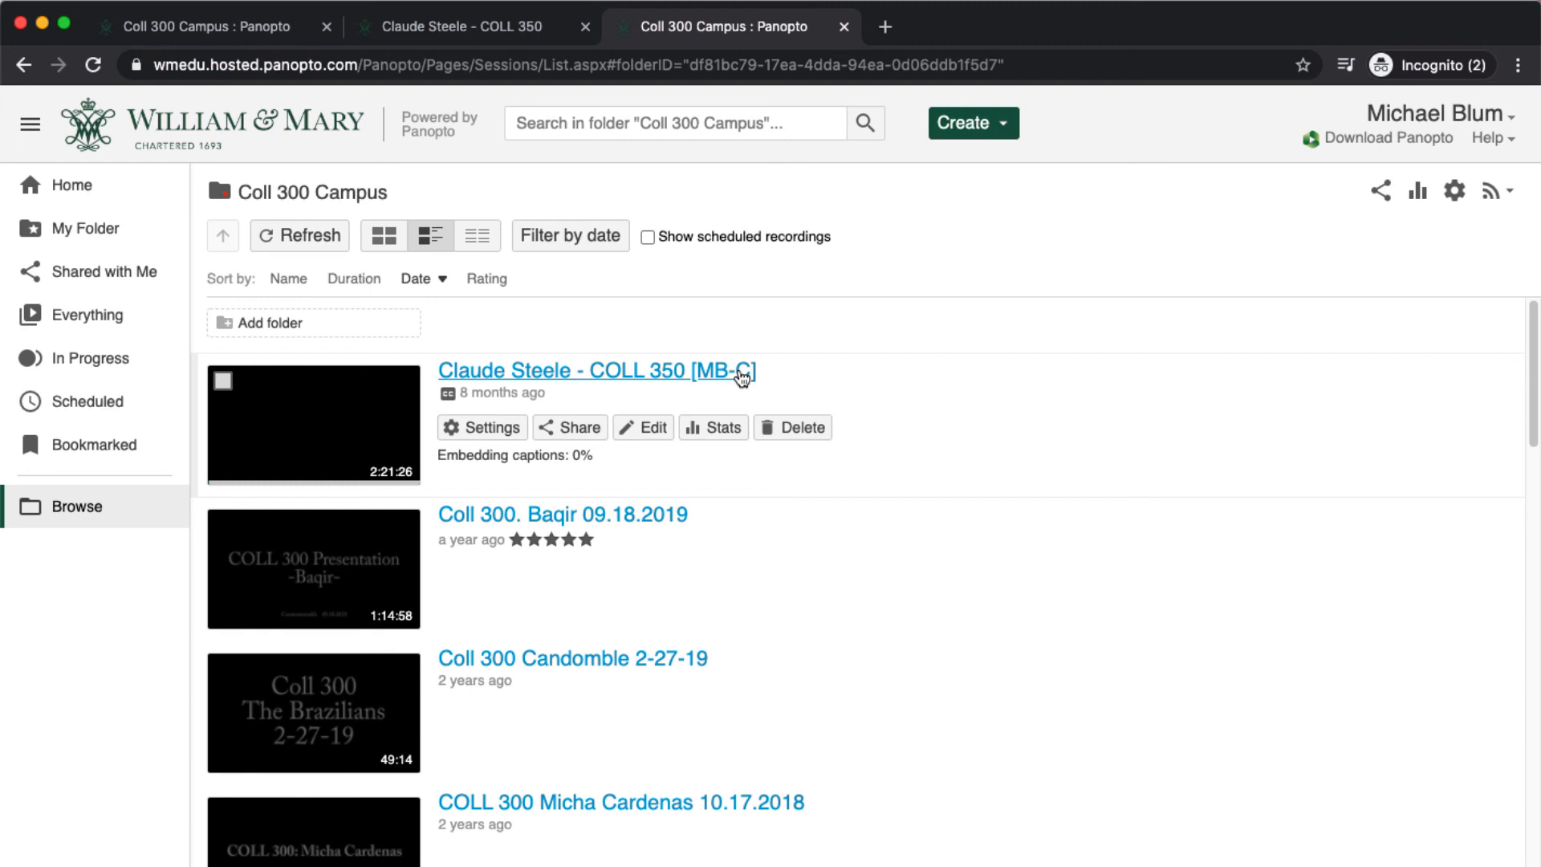
# Step: Delete '[MB-C]' from the session name in Settings and save it as 'Claude Steele - COLL 350'
pyautogui.click(475, 430)
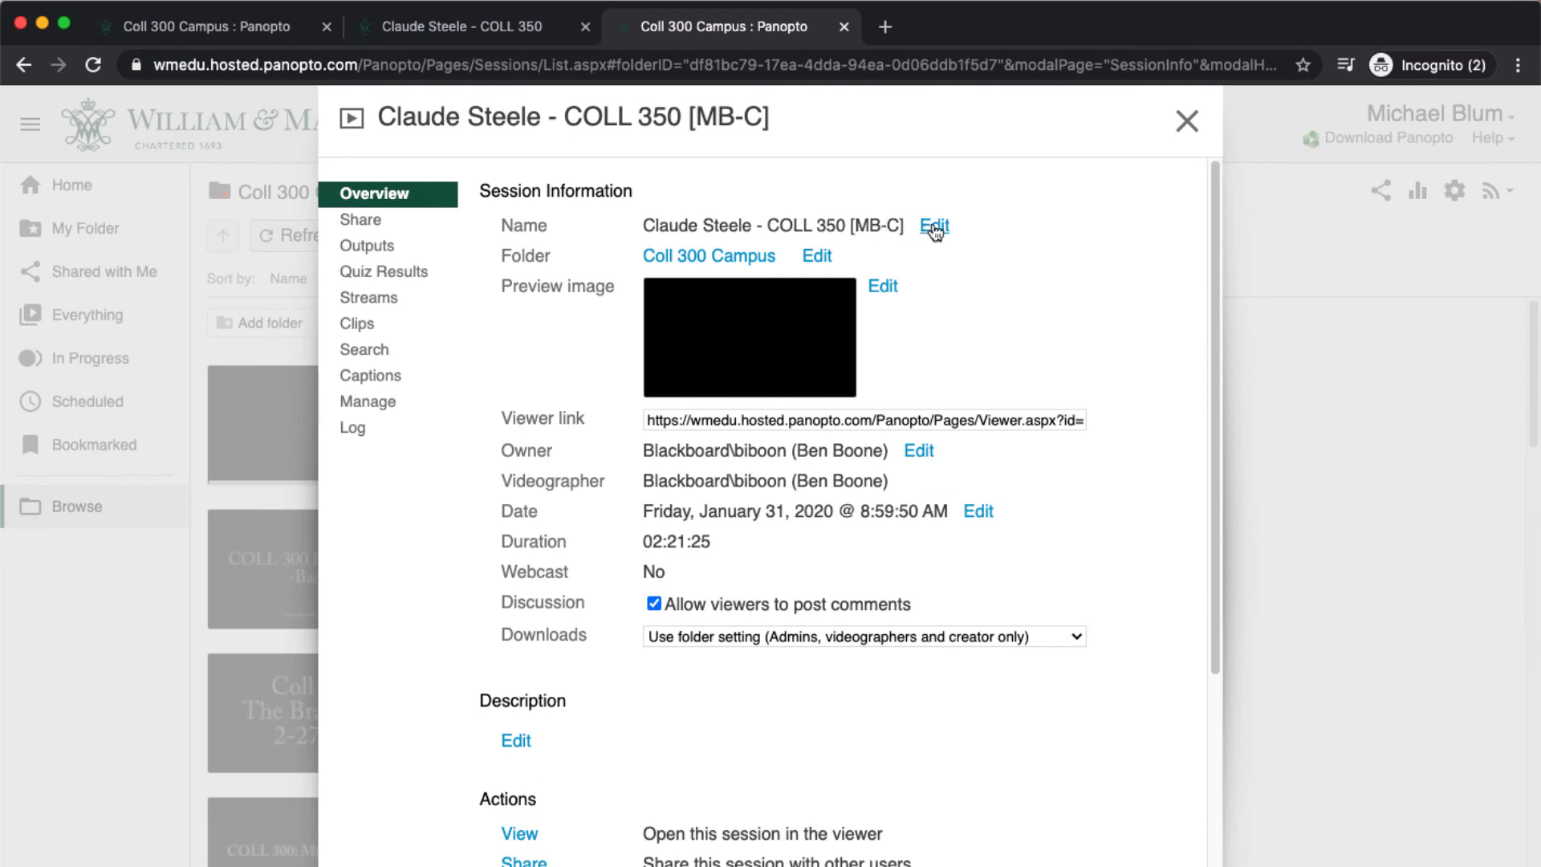
pyautogui.click(934, 227)
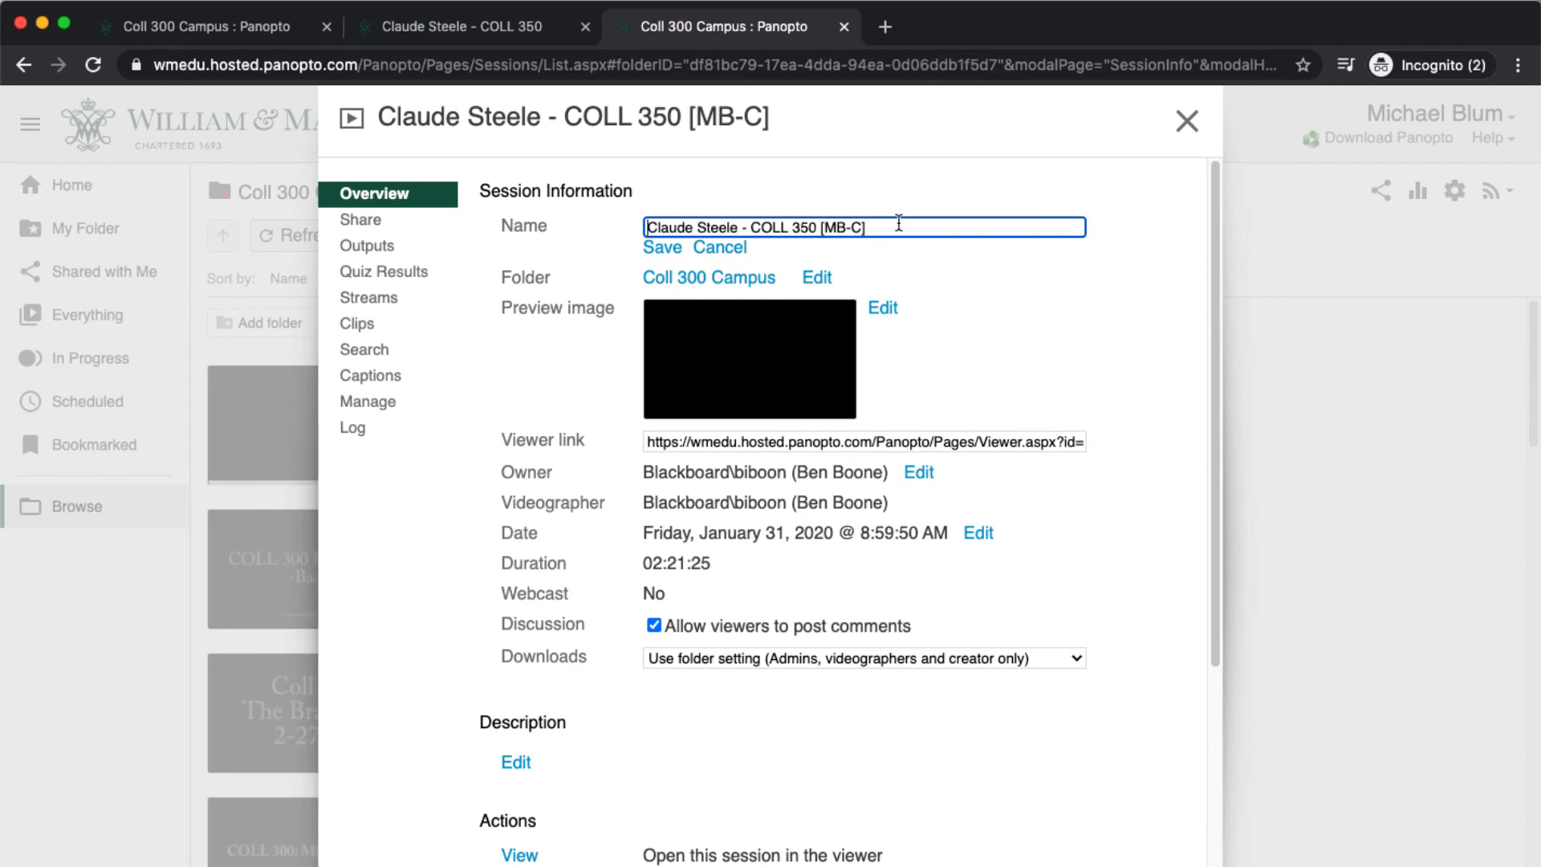
pyautogui.moveTo(899, 228); pyautogui.dragTo(820, 230)
pyautogui.press('BackSpace')
pyautogui.press('BackSpace')
pyautogui.click(654, 246)
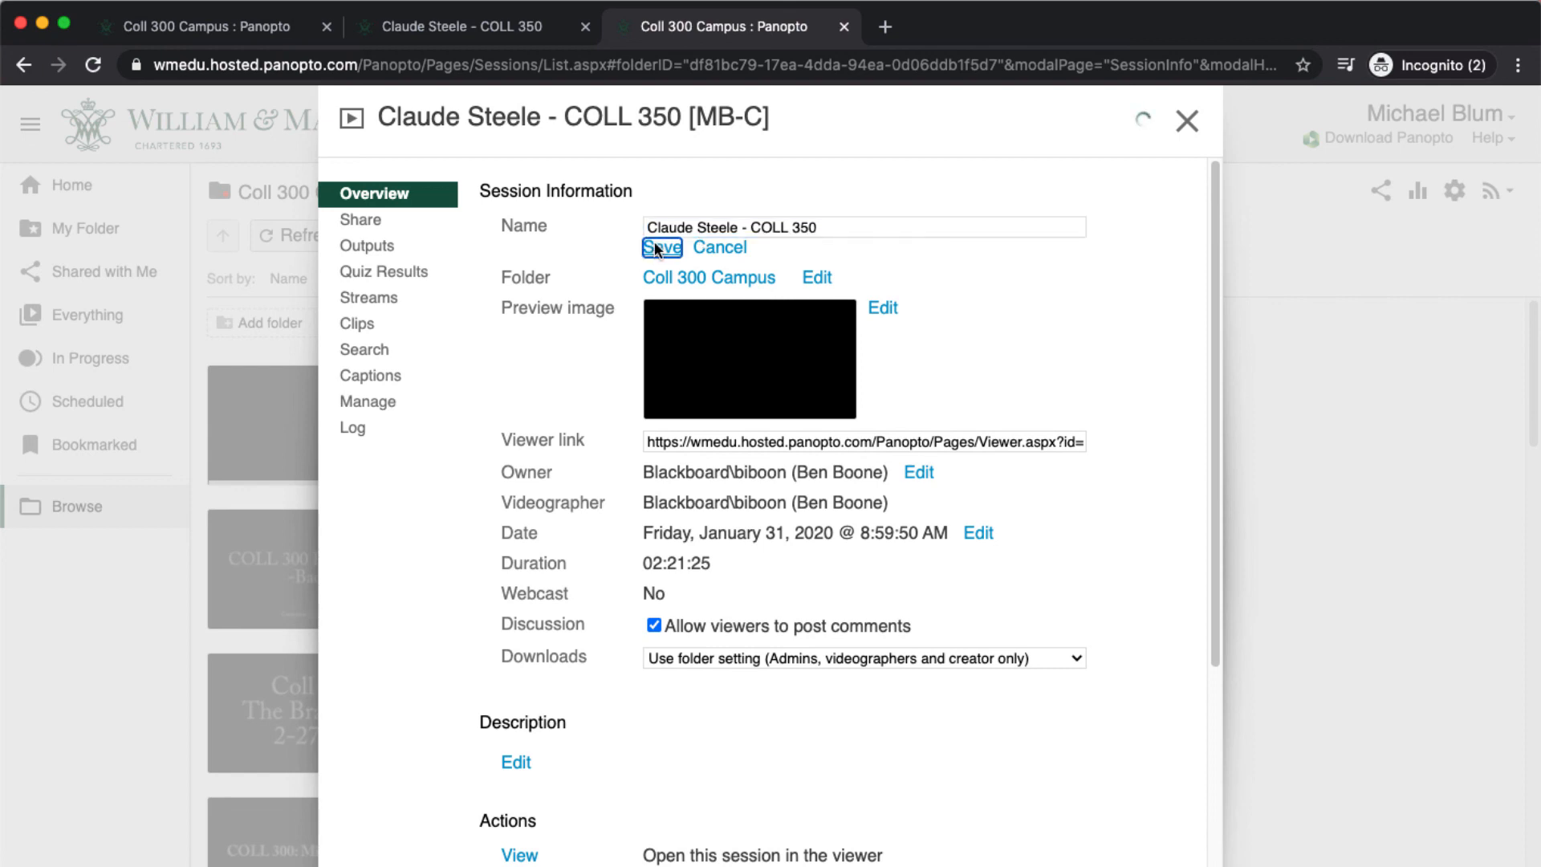
pyautogui.click(1187, 122)
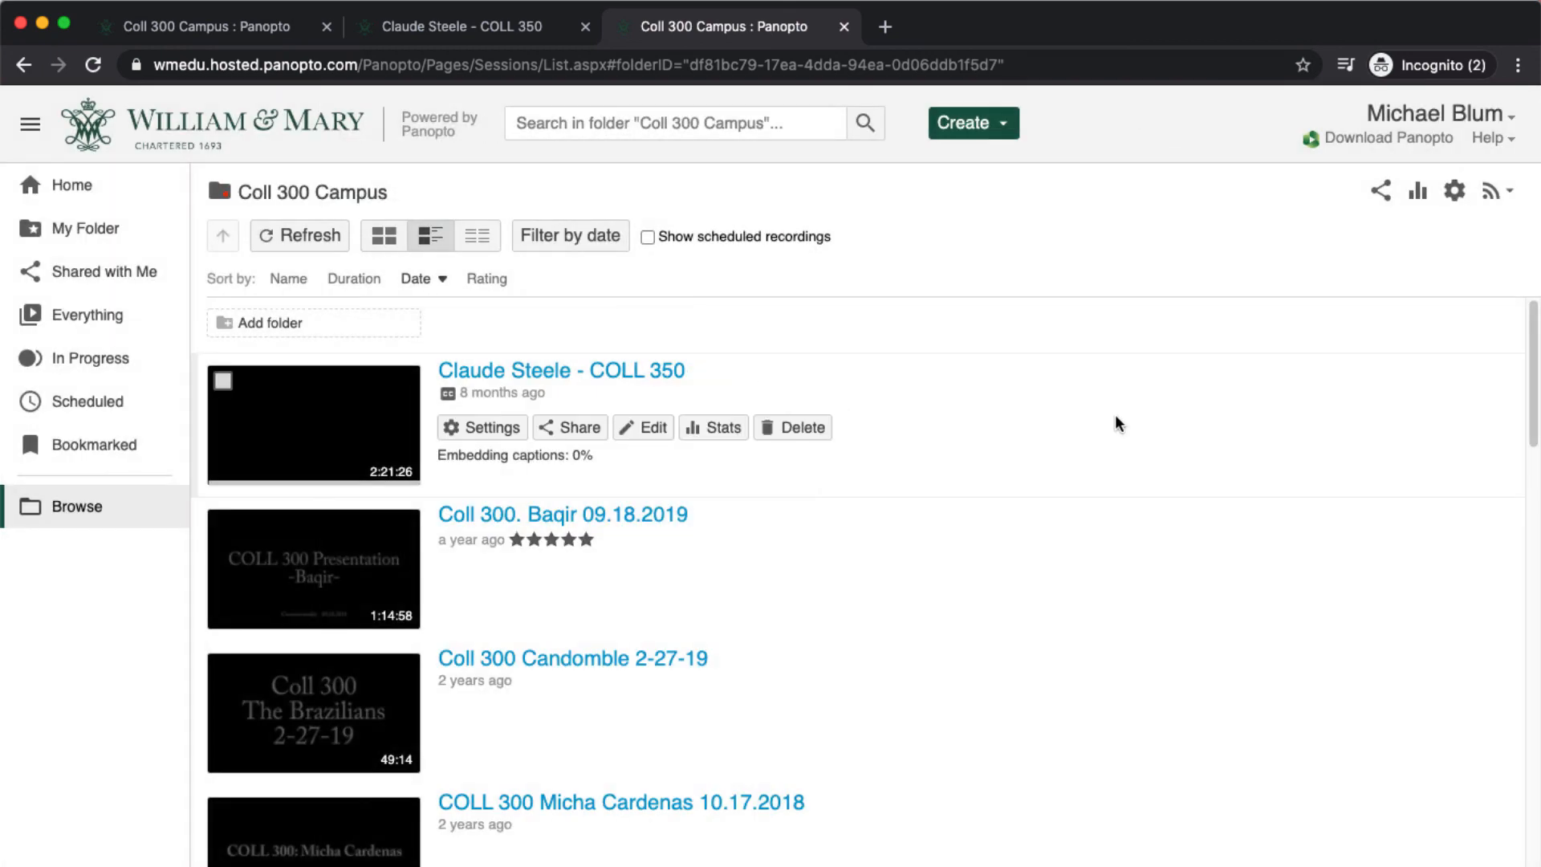